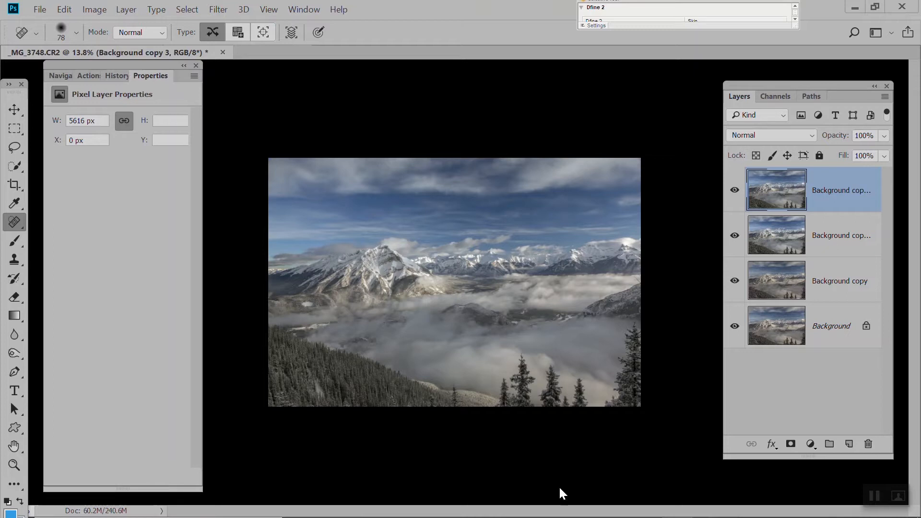
Close the current document without saving it and open the raw photo _MG_3748 from the Downloads folder
left_click(220, 51)
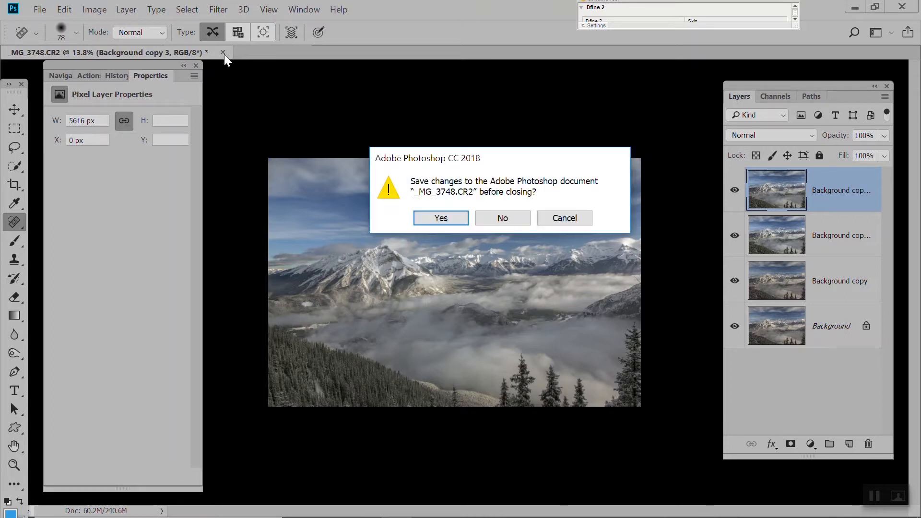
left_click(502, 220)
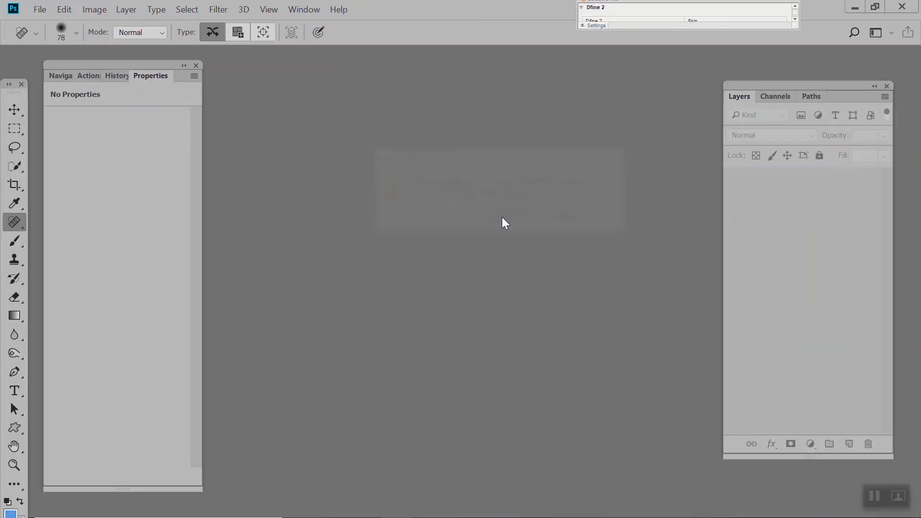
left_click(41, 9)
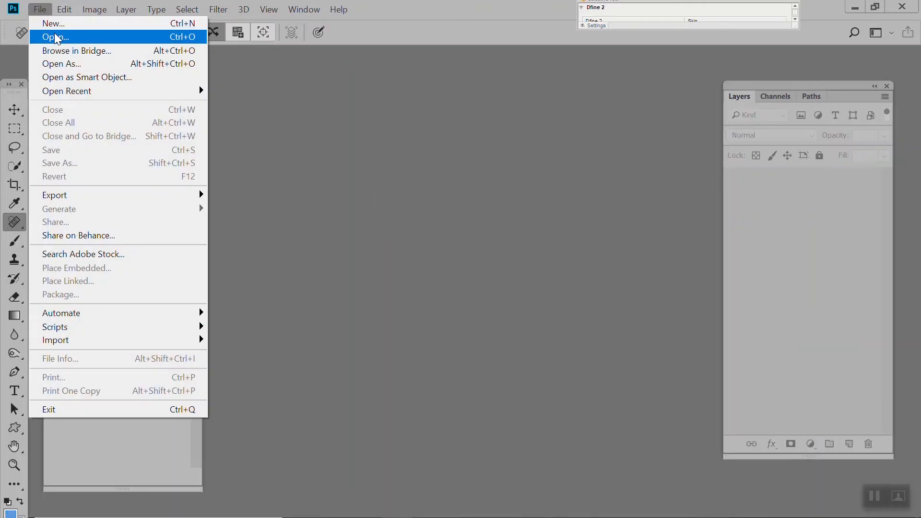
left_click(53, 34)
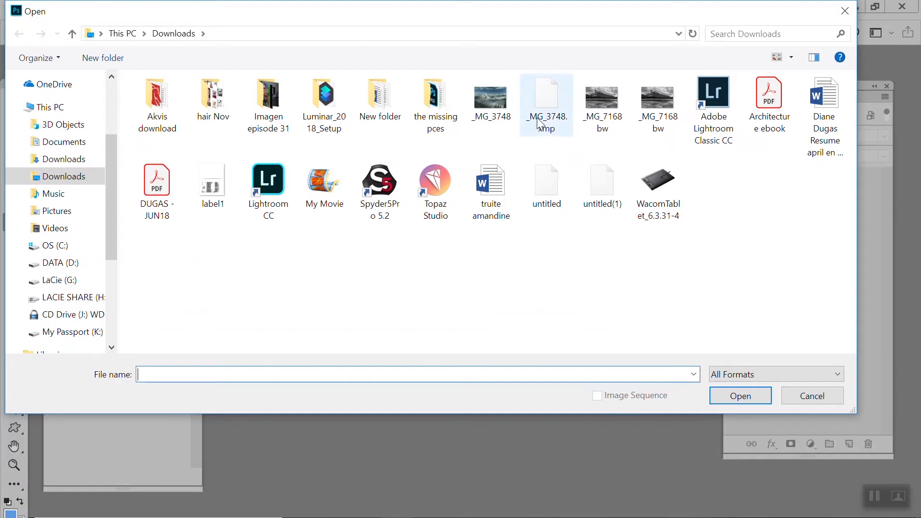
left_click(491, 113)
left_click(742, 402)
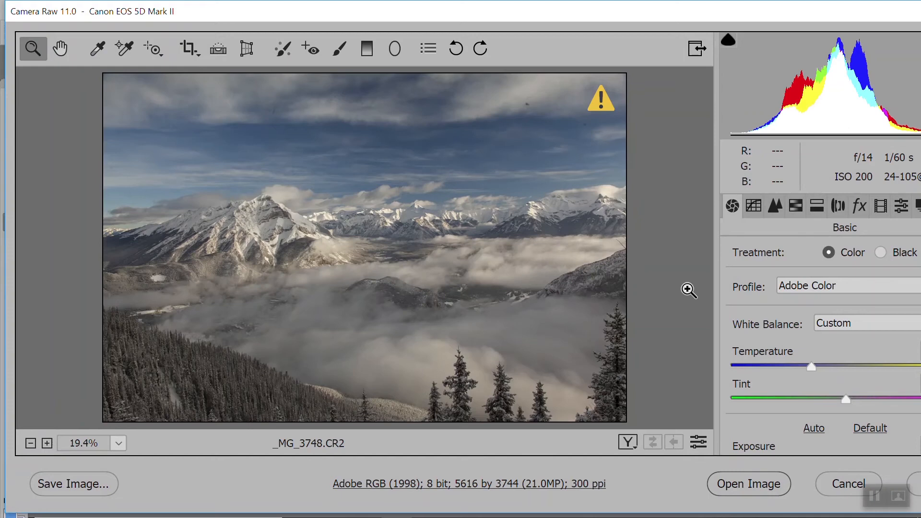
Compare the photo with lens profile corrections off and on, leaving the corrections enabled
left_click(837, 206)
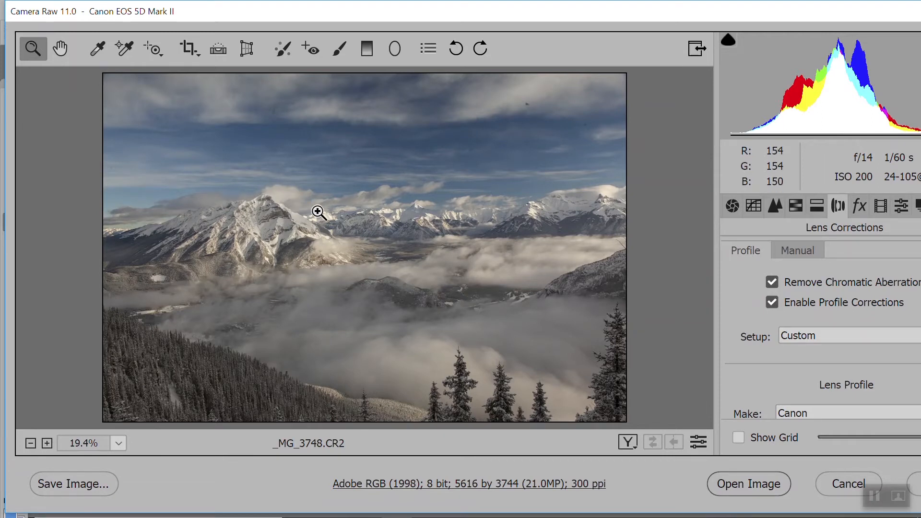
left_click(773, 302)
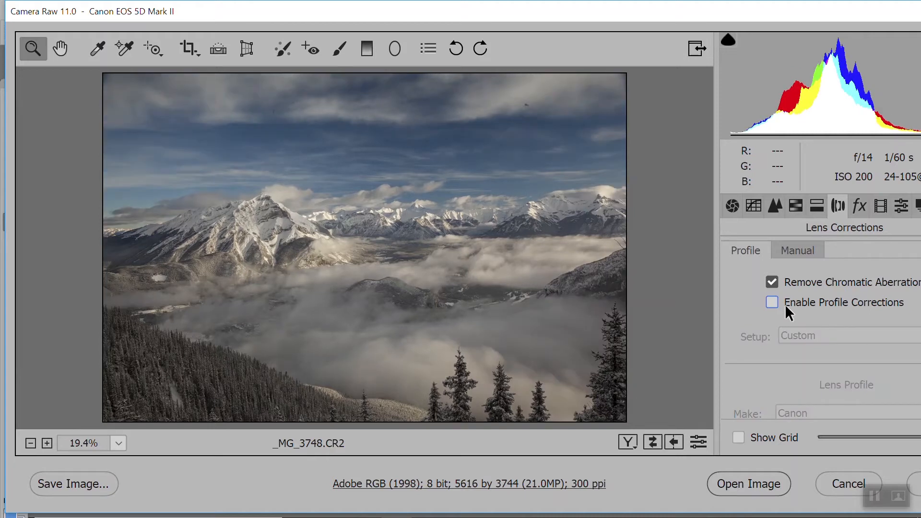
left_click(774, 307)
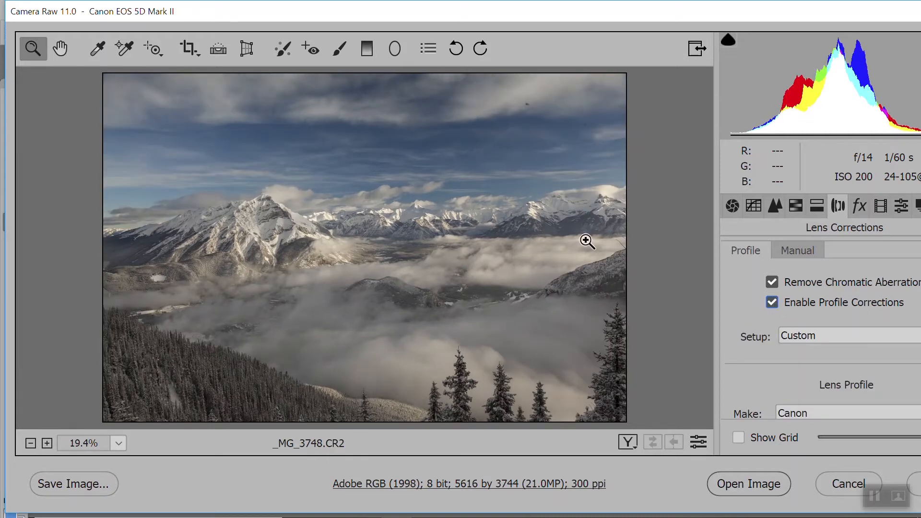
left_click(768, 302)
Set the white balance of the raw photo to Auto in the Basic adjustments
left_click(735, 209)
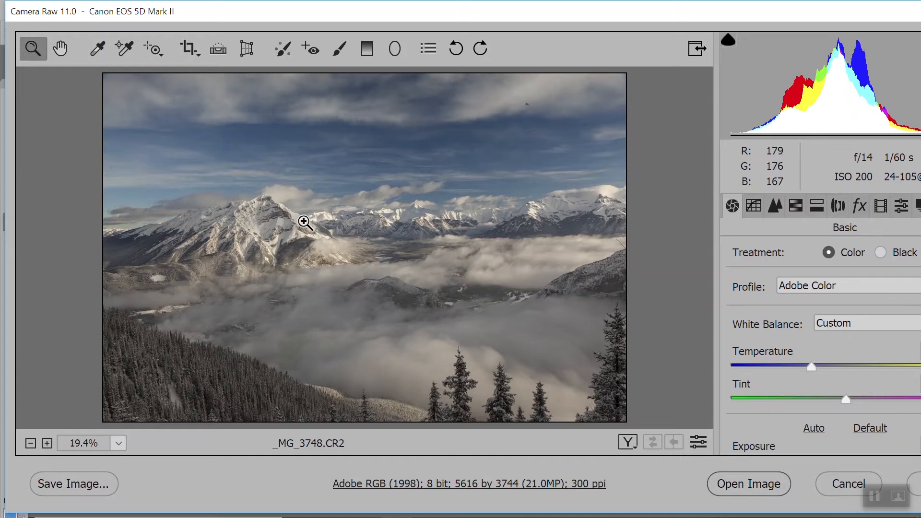
left_click(816, 318)
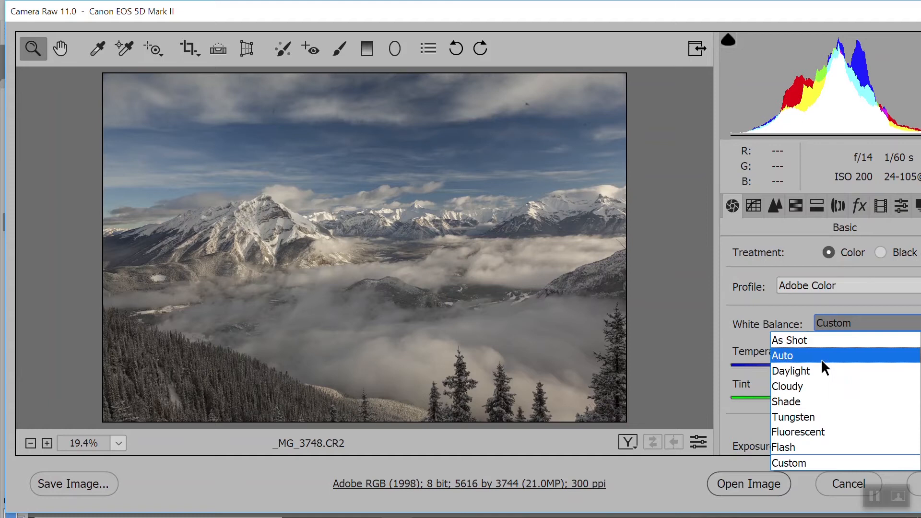
left_click(821, 357)
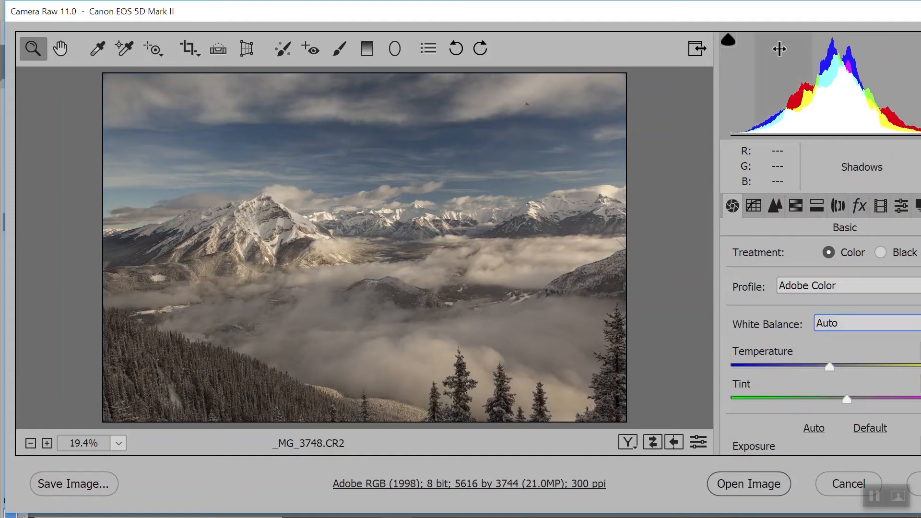
Set the raw photo's Highlights to -82 and Shadows to +3
scroll(845, 358, "down", 4)
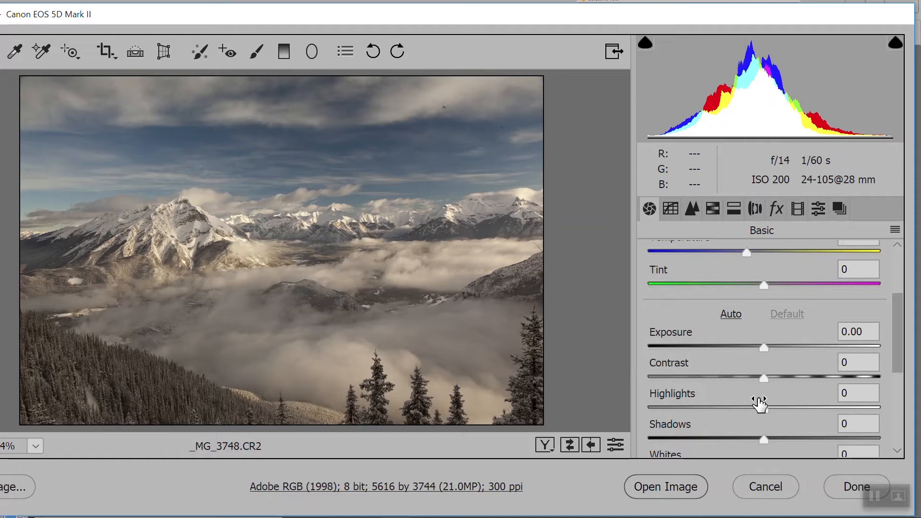
left_click_drag(767, 408, 669, 414)
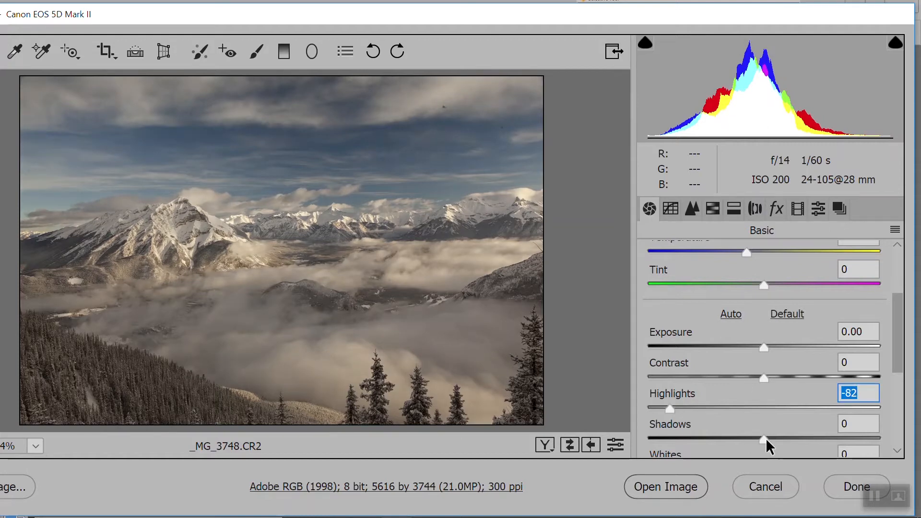
left_click_drag(765, 438, 787, 436)
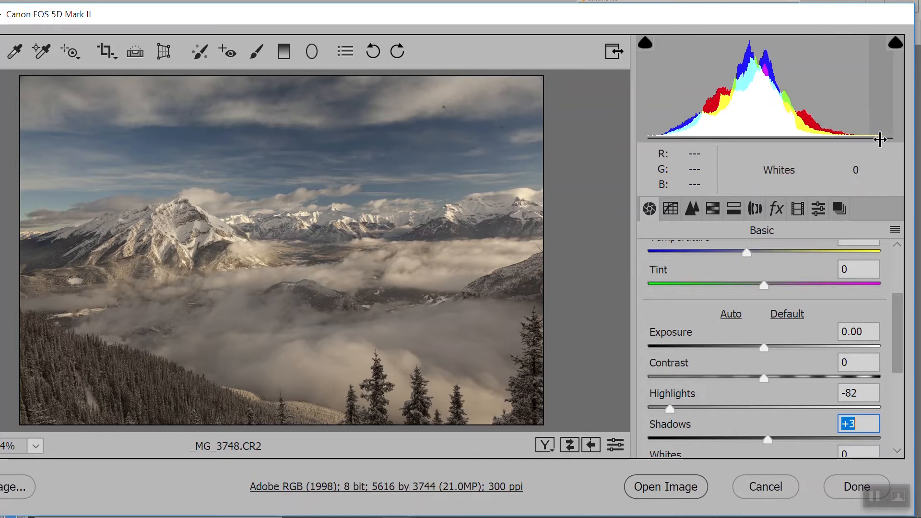
Lower the raw photo's Blacks to -20
scroll(901, 363, "down", 1)
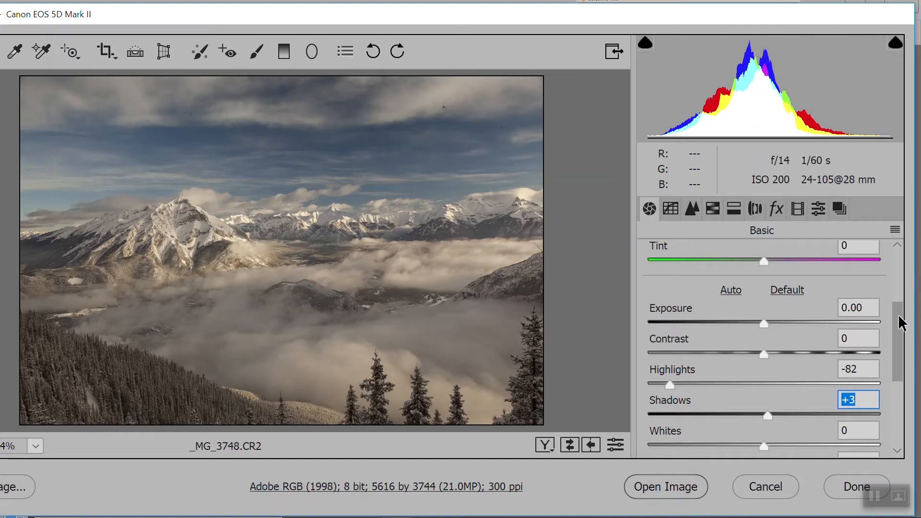
left_click_drag(899, 318, 900, 341)
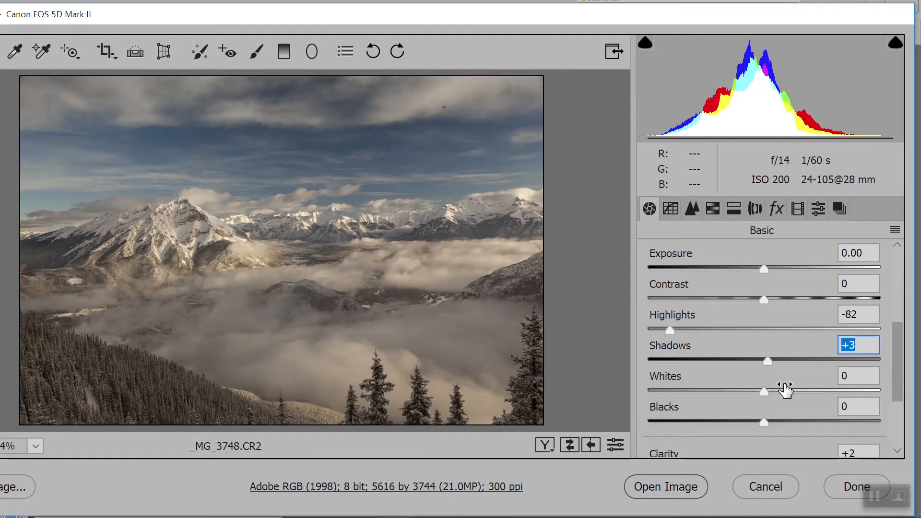
left_click(762, 422)
left_click_drag(759, 421, 740, 419)
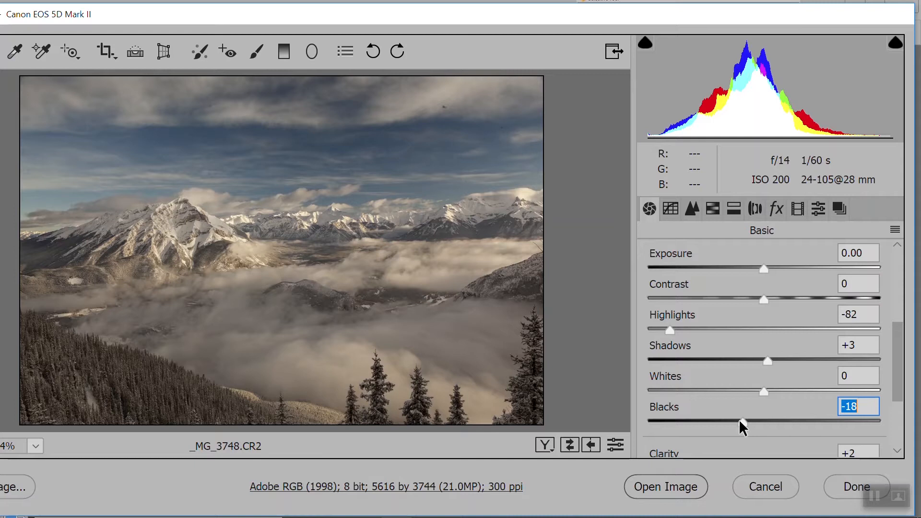
left_click_drag(739, 420, 738, 419)
Set Dehaze to +2 and Saturation to -5, and open the developed photo as a normal image
left_click_drag(895, 349, 880, 398)
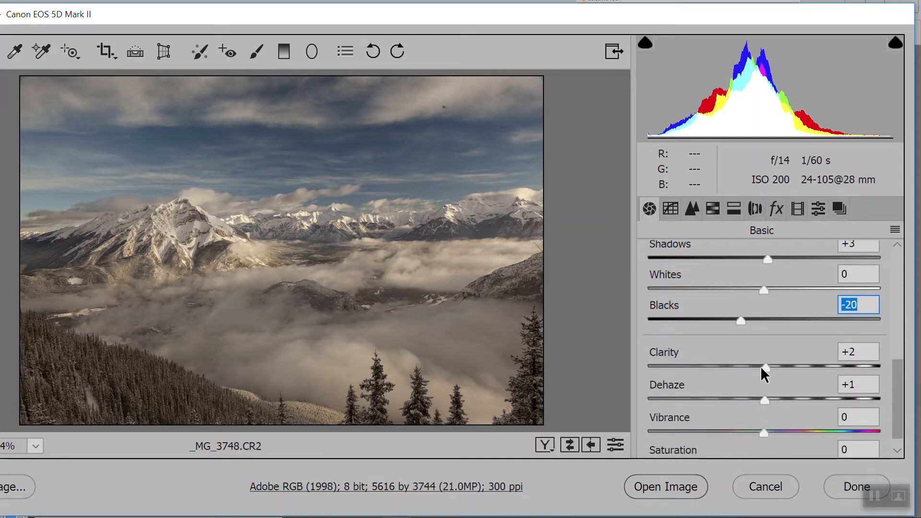
left_click(765, 399)
left_click_drag(764, 399, 766, 399)
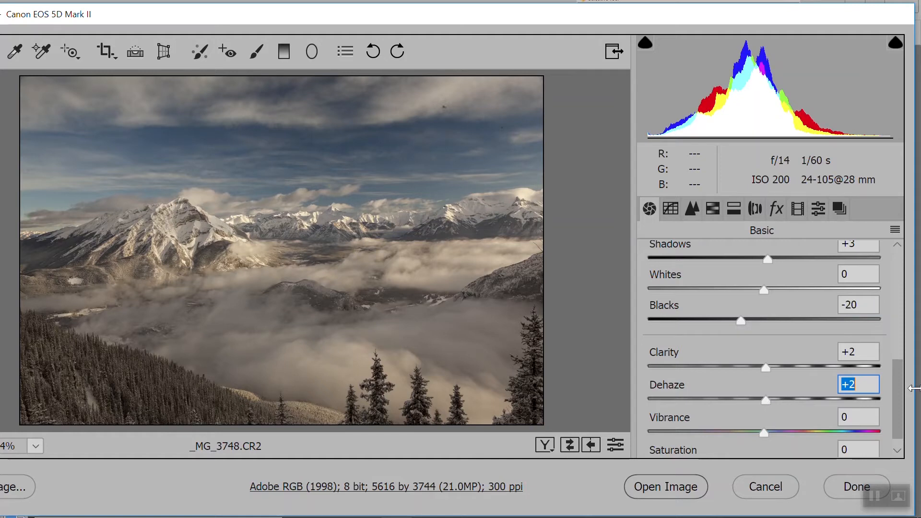
left_click_drag(896, 393, 902, 425)
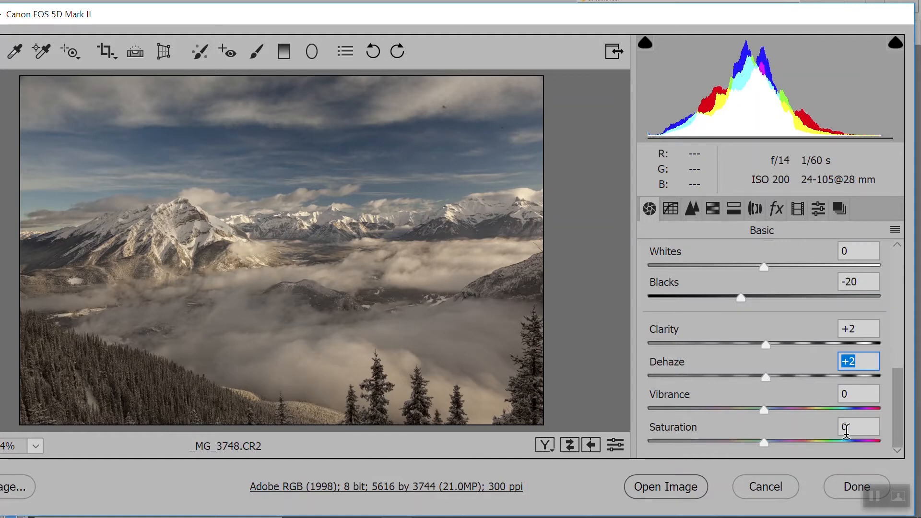
left_click_drag(764, 443, 757, 439)
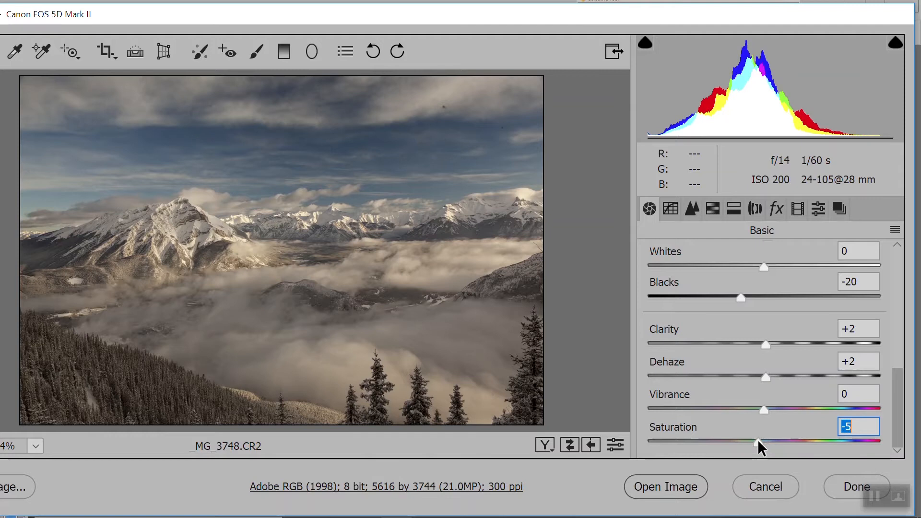
left_click(670, 488)
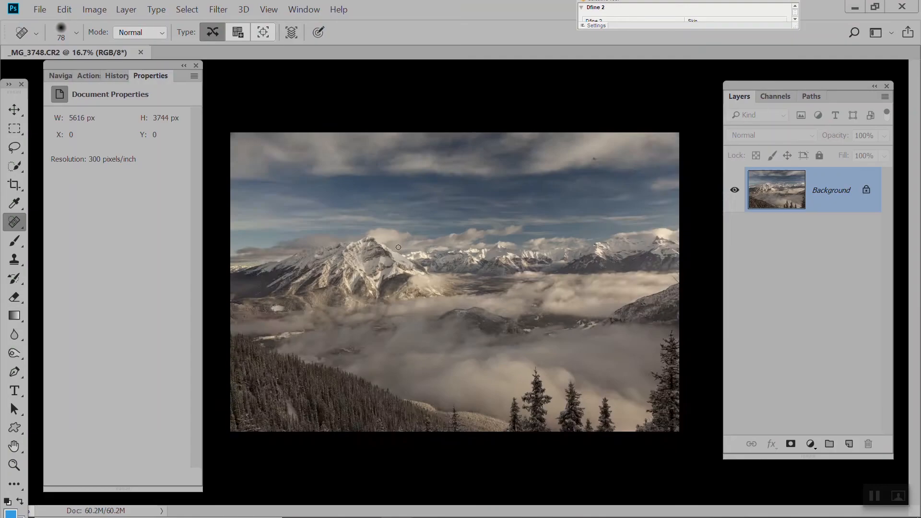
Examine the snowy mountain peak and the blue sky up close for dust spots and other flaws
scroll(387, 254, "up", 6)
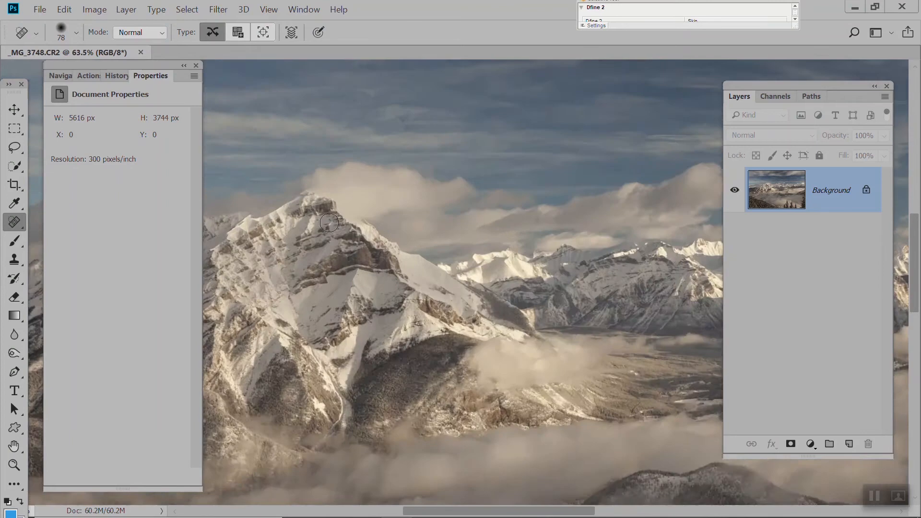
scroll(362, 247, "up", 5)
scroll(475, 305, "down", 4)
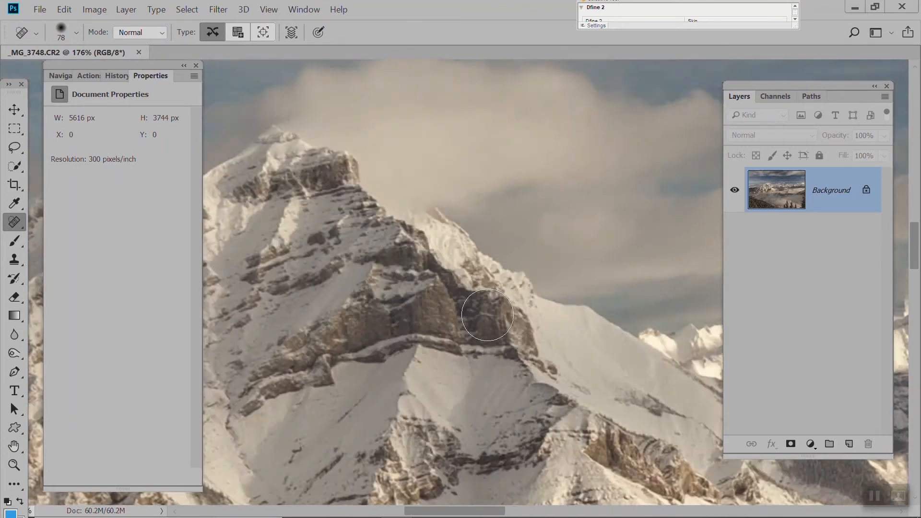
scroll(487, 315, "down", 5)
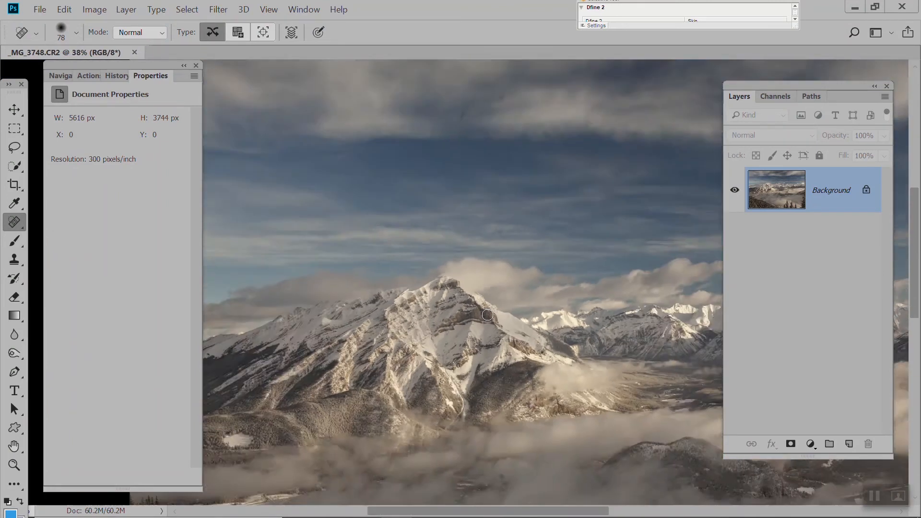
scroll(487, 315, "down", 1)
scroll(488, 314, "down", 1)
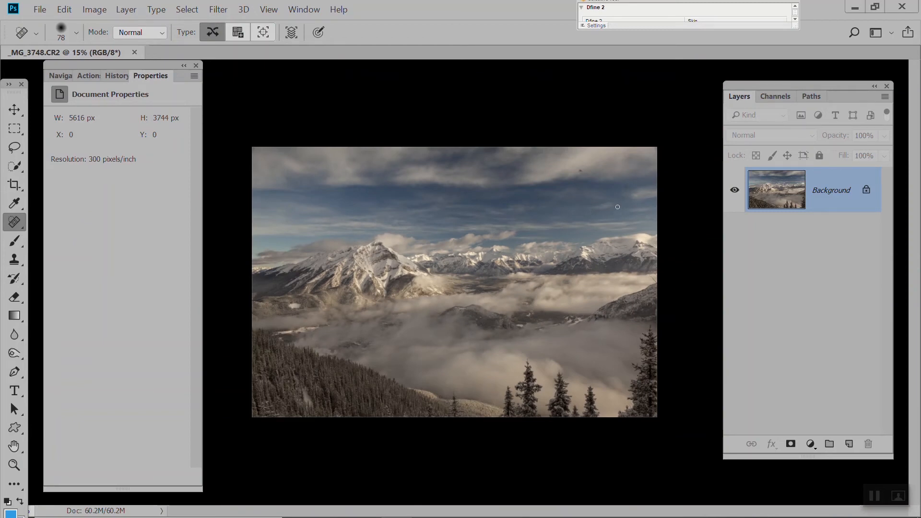
scroll(559, 172, "up", 5)
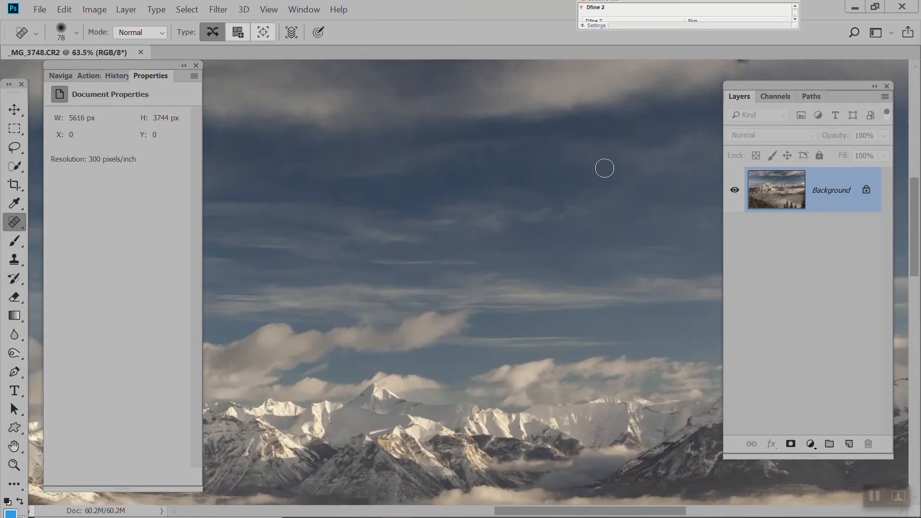
scroll(601, 191, "up", 1)
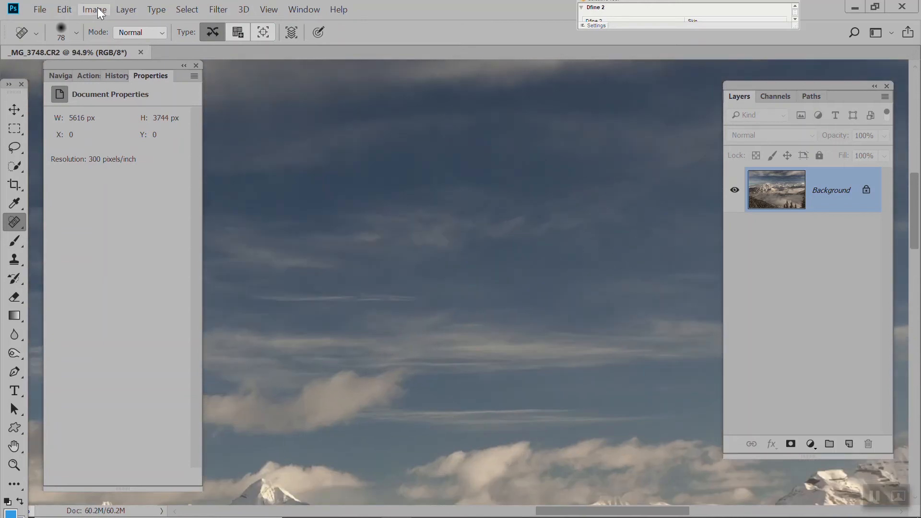
Duplicate the Background layer
left_click(120, 11)
left_click(180, 44)
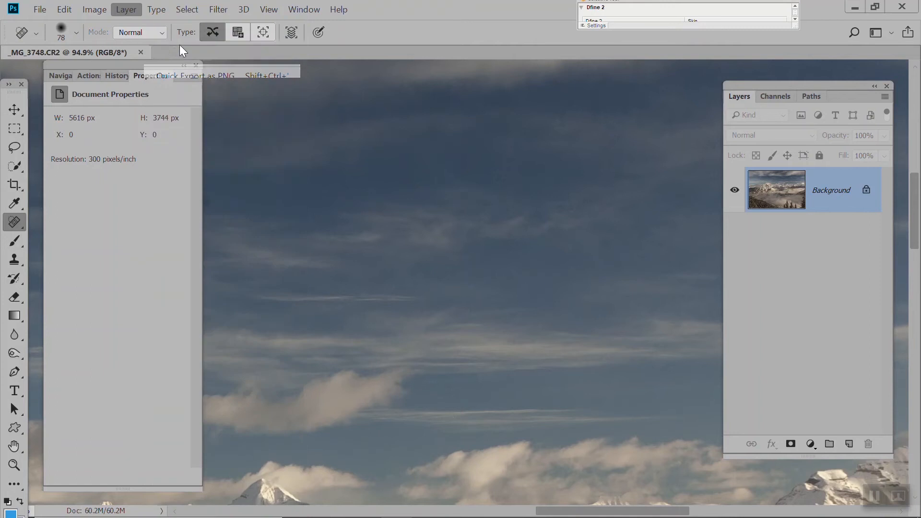
left_click(403, 80)
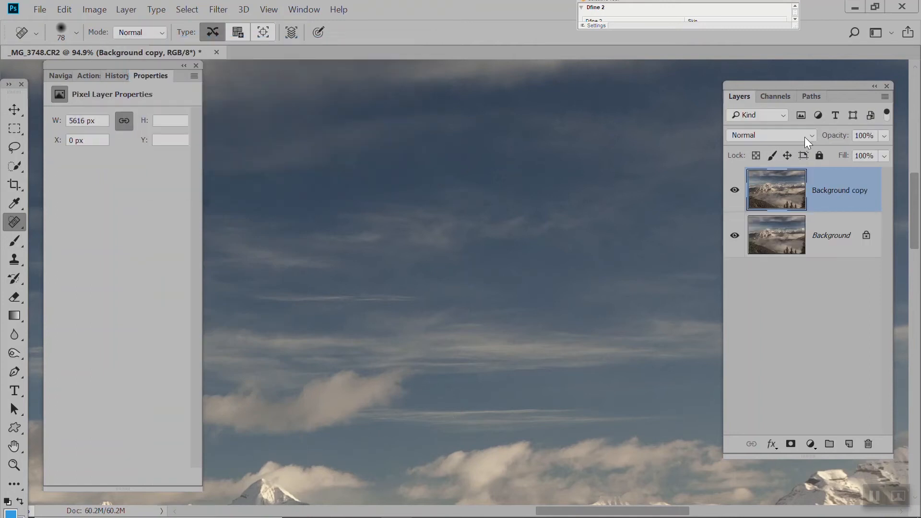
Set the duplicated layer's blending mode to Multiply and its opacity to 49%
left_click(810, 137)
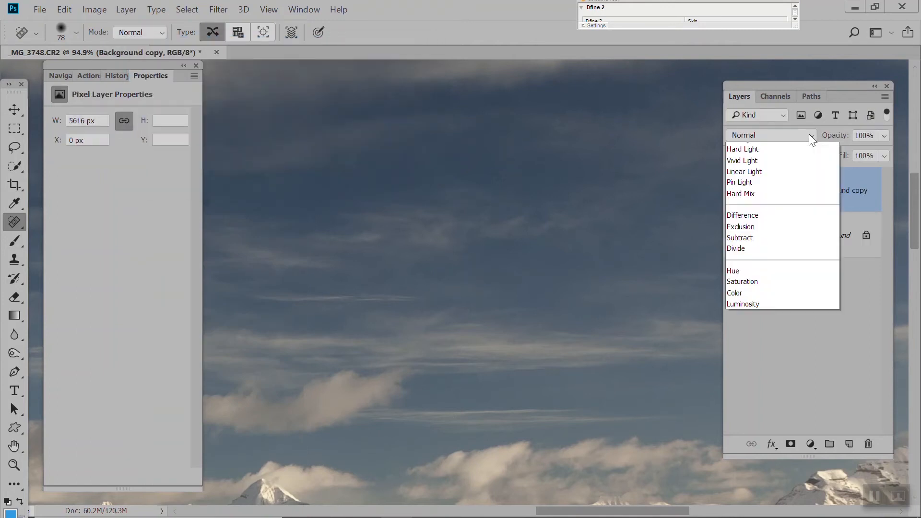
left_click(799, 181)
left_click(882, 136)
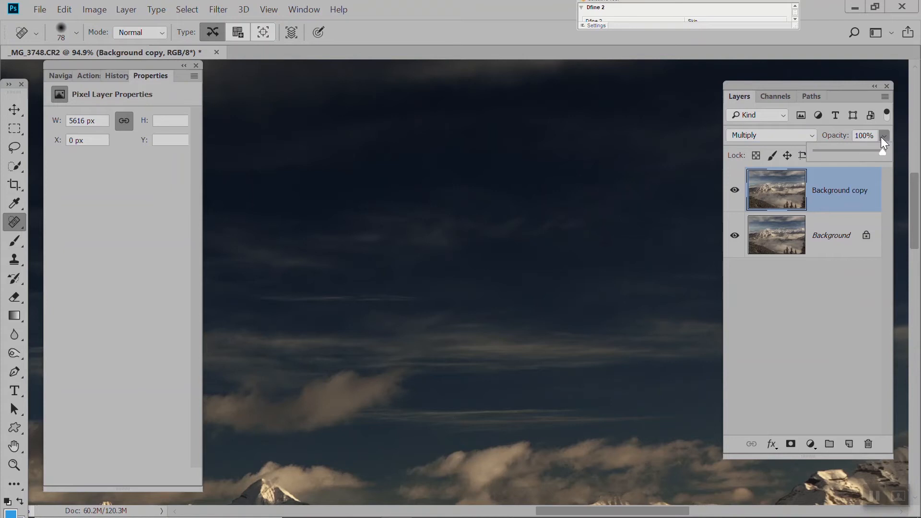
left_click(847, 152)
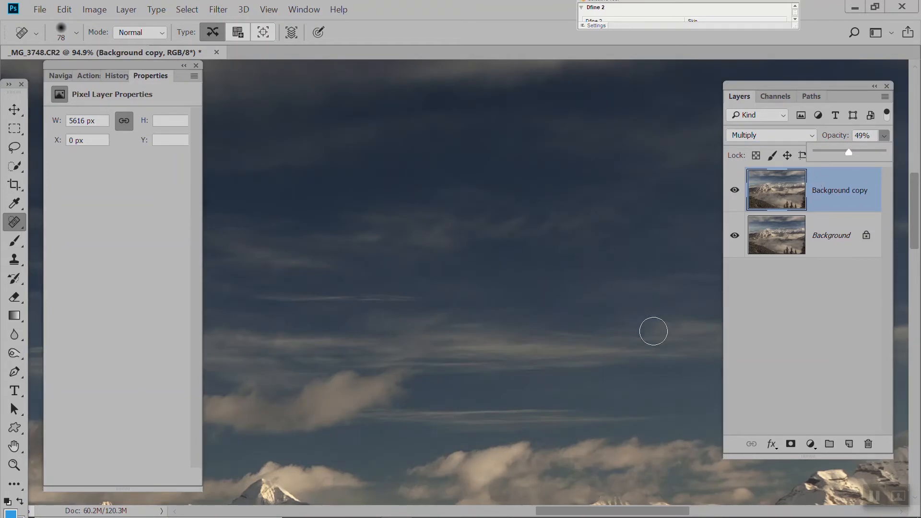
Heal the dust spots in the right half of the sky on the Background layer with the Spot Healing Brush
left_click(830, 240)
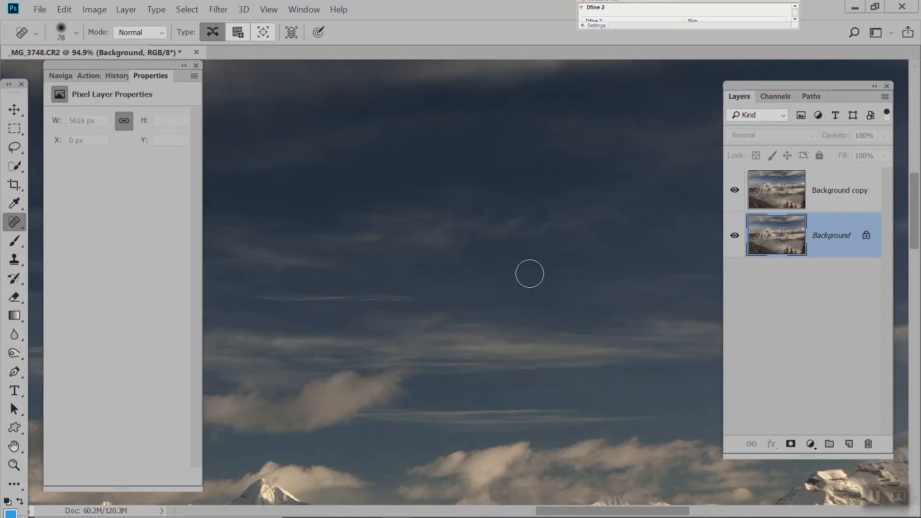
scroll(528, 274, "down", 3)
left_click_drag(274, 221, 293, 222)
left_click_drag(425, 246, 301, 277)
left_click_drag(606, 100, 618, 102)
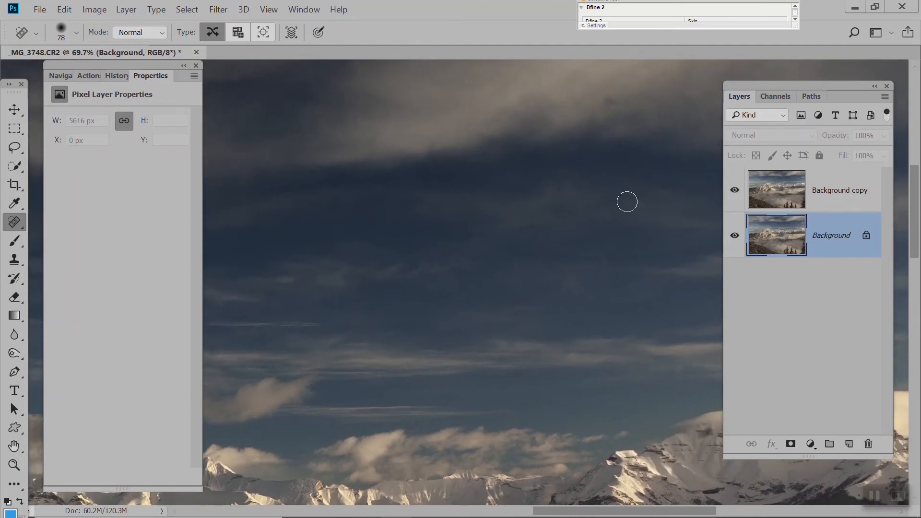
mouse_move(631, 215)
left_mouse_down()
mouse_move(416, 199)
mouse_move(412, 221)
left_mouse_up()
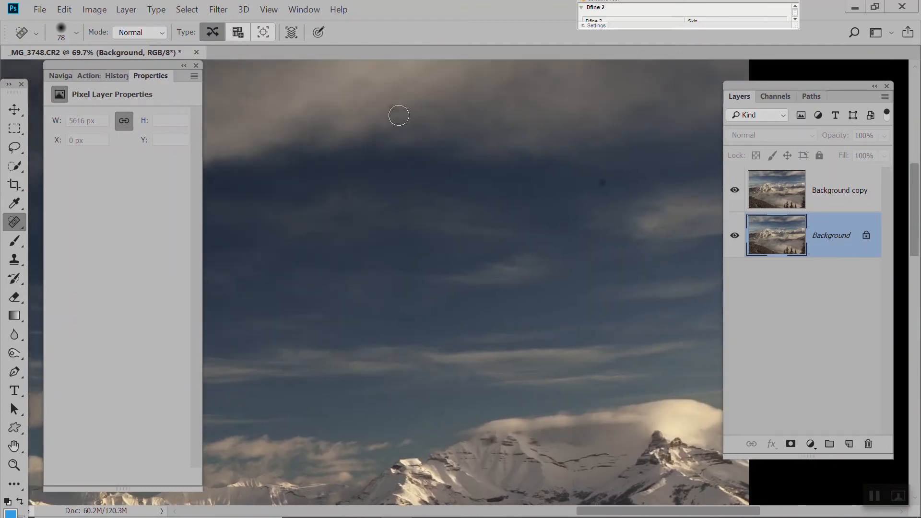
left_click(396, 109)
left_click(602, 183)
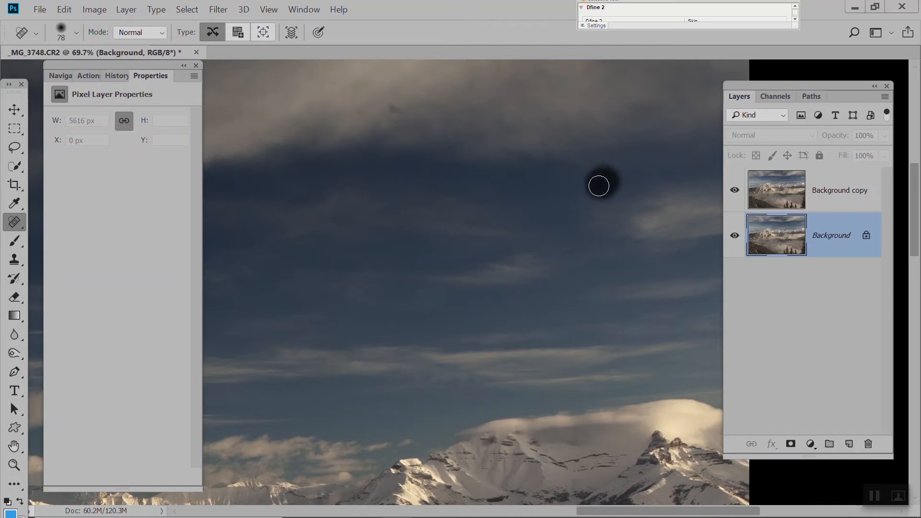
left_click(393, 108)
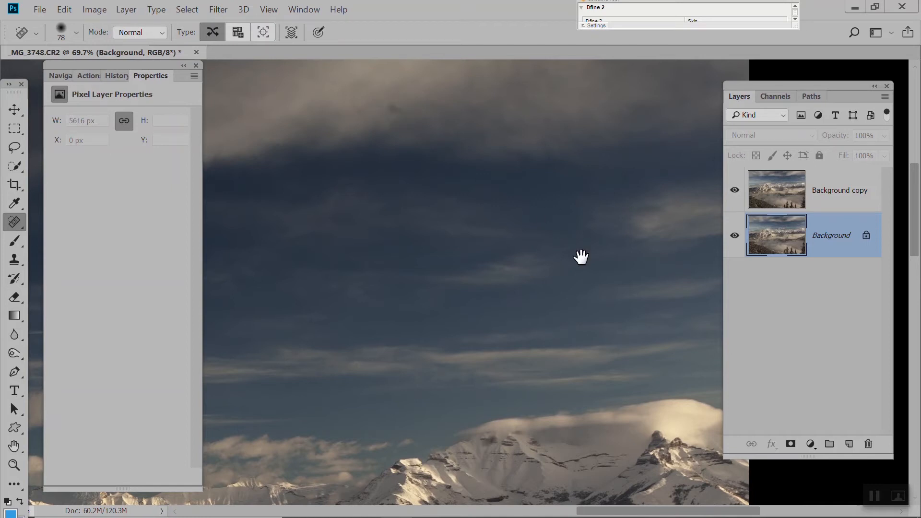
Heal the dust spots and the small dark streak in the upper clouds toward the photo's left half
mouse_move(579, 255)
left_mouse_down()
mouse_move(553, 204)
mouse_move(485, 173)
mouse_move(483, 294)
mouse_move(488, 212)
mouse_move(525, 246)
mouse_move(643, 255)
mouse_move(610, 188)
mouse_move(657, 189)
mouse_move(616, 86)
left_mouse_up()
mouse_move(491, 302)
left_mouse_down()
mouse_move(494, 288)
mouse_move(541, 249)
mouse_move(649, 296)
mouse_move(652, 336)
left_mouse_up()
left_click_drag(386, 247, 594, 329)
left_click(398, 175)
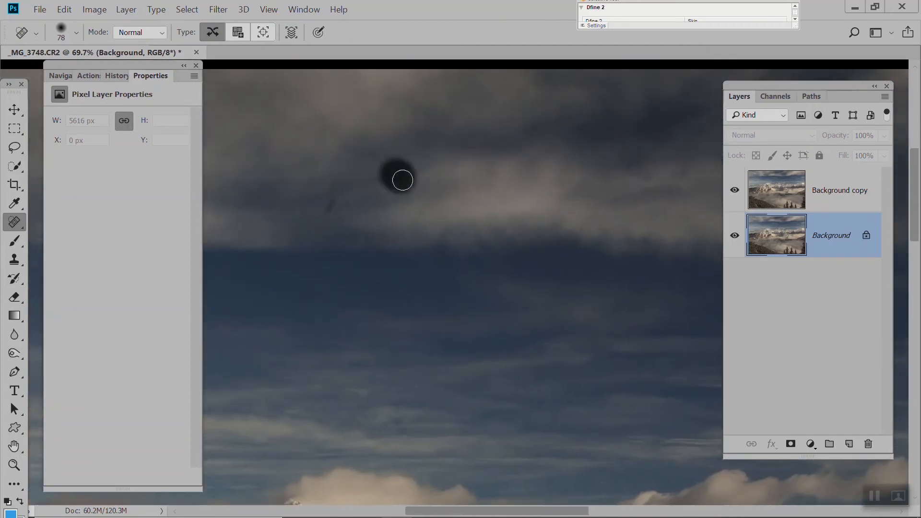
left_click_drag(337, 191, 331, 207)
left_click(277, 169)
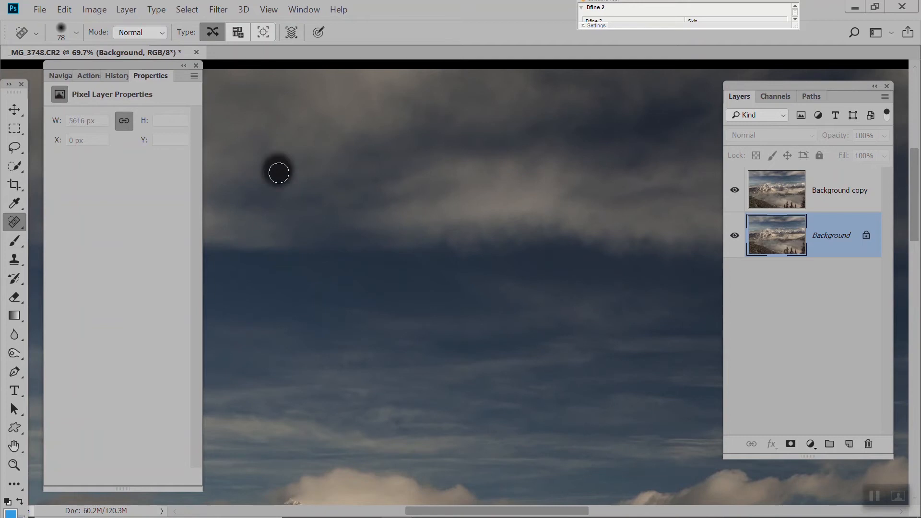
Heal the dust spot in the sky at the photo's left edge
mouse_move(407, 318)
left_mouse_down()
mouse_move(455, 304)
mouse_move(596, 223)
left_mouse_up()
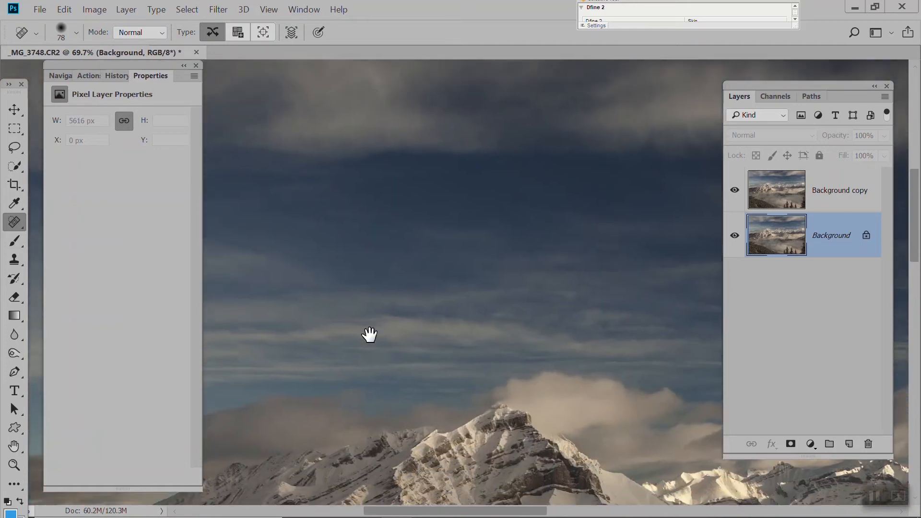
left_click_drag(367, 333, 590, 312)
left_click_drag(492, 350, 551, 403)
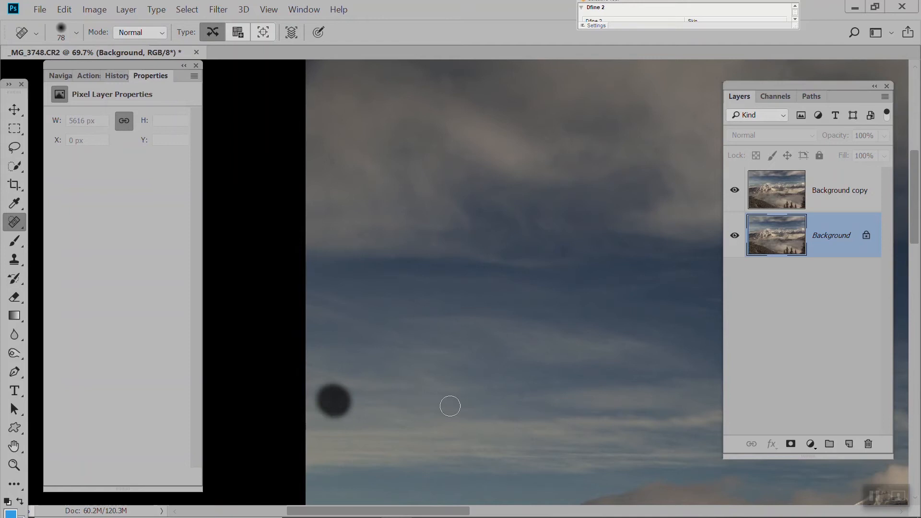
Examine the mountain slopes and the foggy valley up close for remaining spots
mouse_move(478, 414)
left_mouse_down()
mouse_move(481, 439)
mouse_move(439, 234)
left_mouse_up()
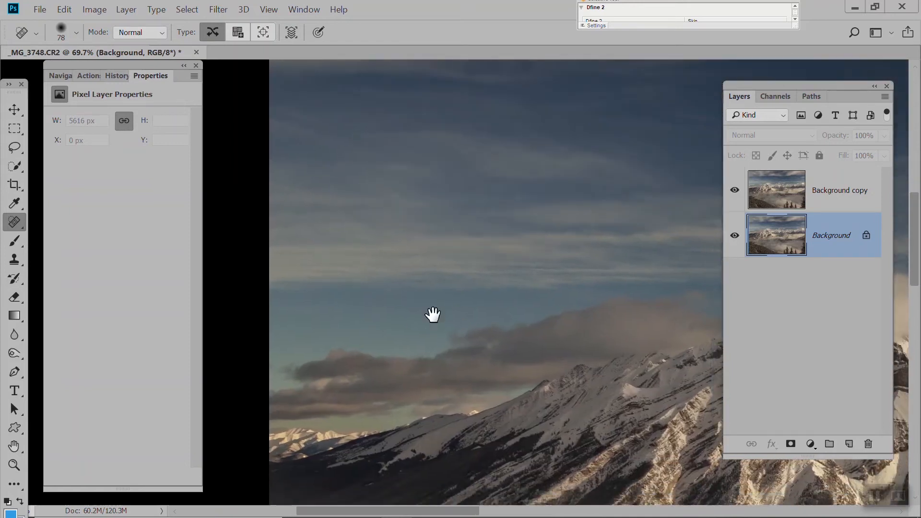
mouse_move(633, 426)
left_mouse_down()
mouse_move(517, 316)
mouse_move(345, 264)
left_mouse_up()
mouse_move(594, 341)
left_mouse_down()
mouse_move(522, 269)
mouse_move(466, 242)
left_mouse_up()
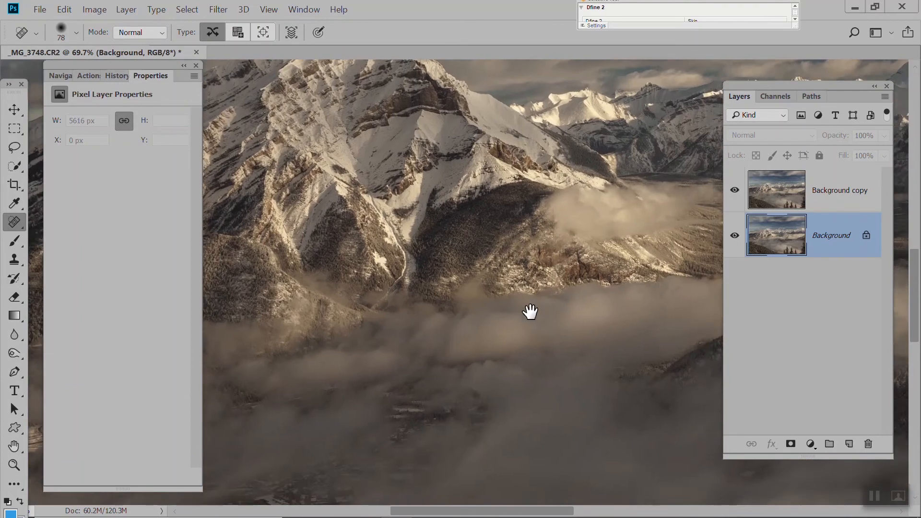
mouse_move(528, 312)
left_mouse_down()
mouse_move(405, 248)
mouse_move(408, 192)
left_mouse_up()
mouse_move(454, 294)
left_mouse_down()
mouse_move(329, 230)
mouse_move(536, 503)
left_mouse_up()
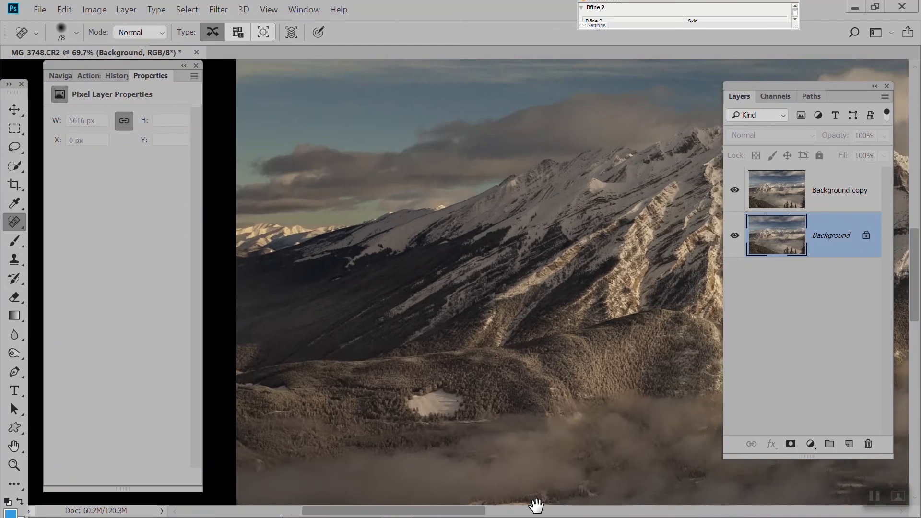
left_click_drag(641, 144, 556, 317)
Delete the Multiply layer above the Background
scroll(501, 237, "down", 5)
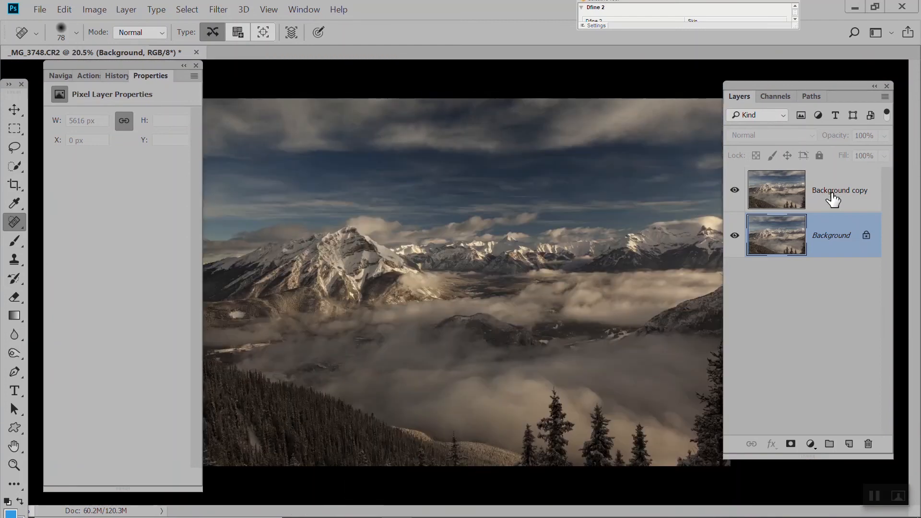
left_click(833, 200)
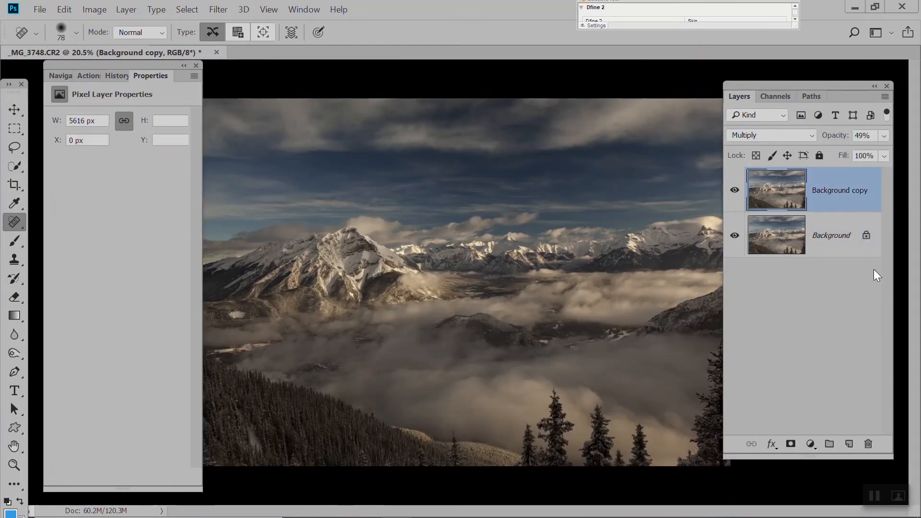
left_click(868, 444)
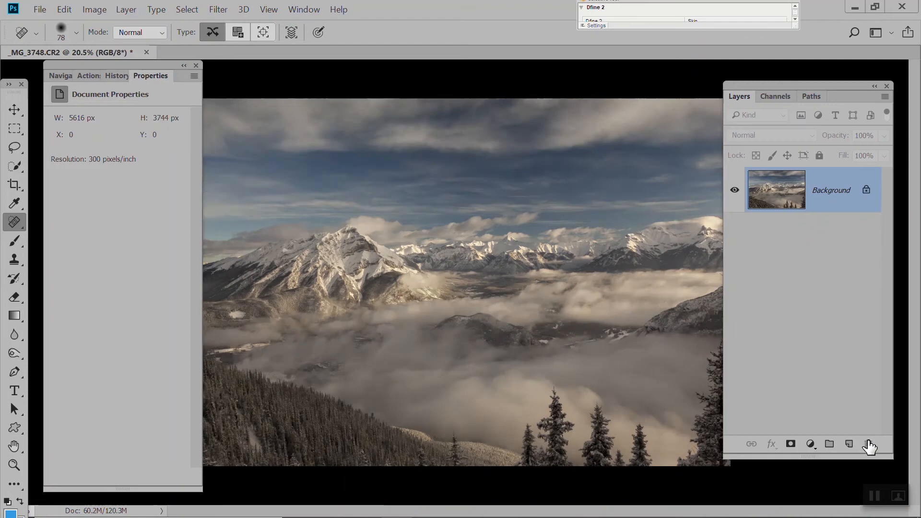
Duplicate the Background layer under its default name
left_click(131, 11)
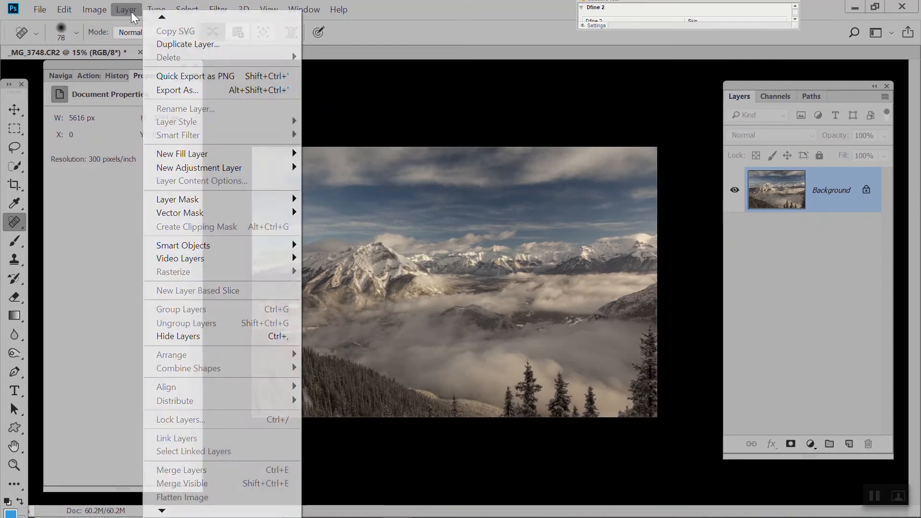
left_click(161, 44)
key("Return")
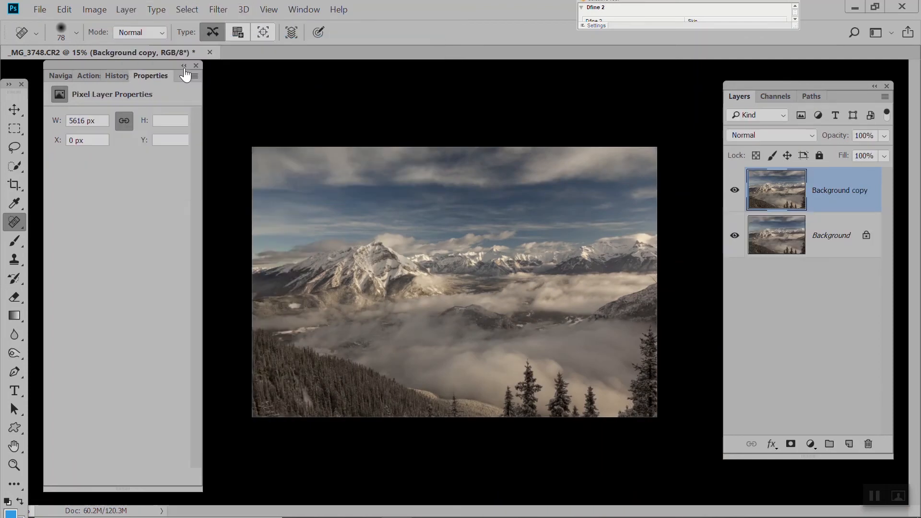
Try Auto Tone, Auto Contrast and Auto Color on the duplicated layer, and delete that layer
left_click(95, 11)
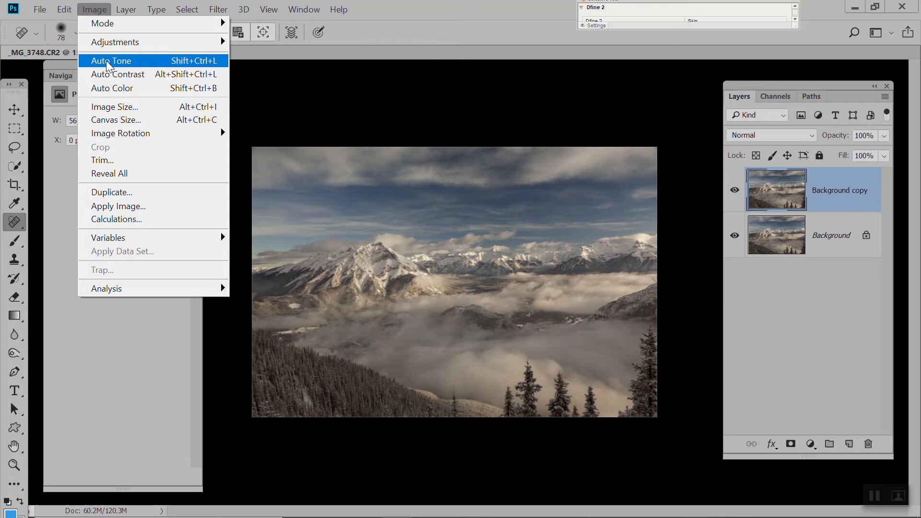
left_click(108, 62)
left_click(101, 10)
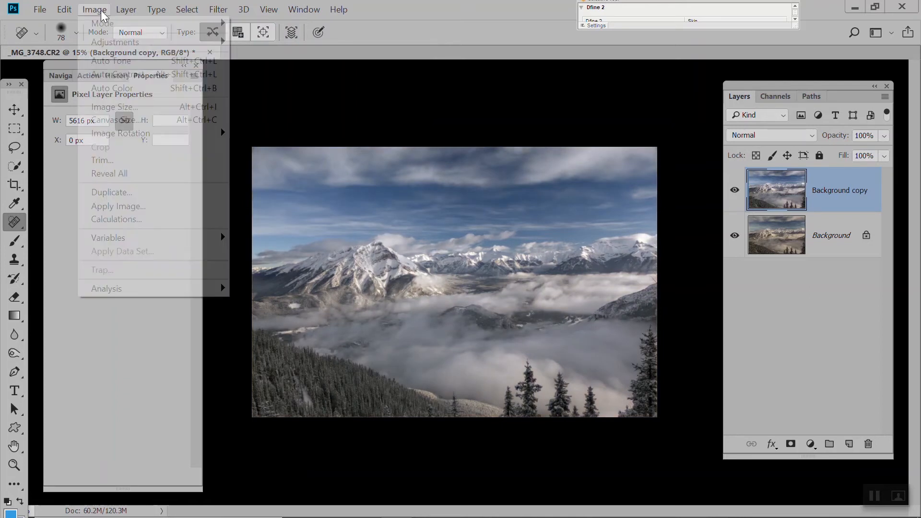
left_click(119, 75)
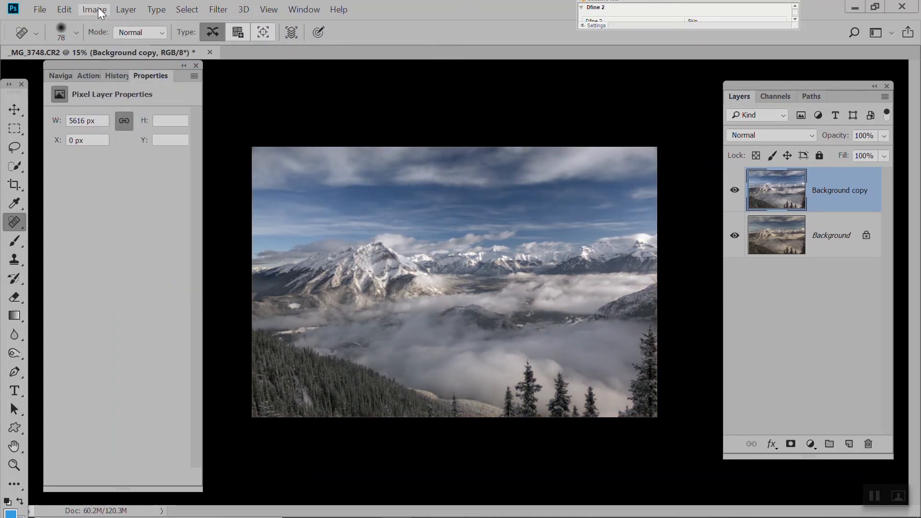
left_click(101, 10)
left_click(126, 90)
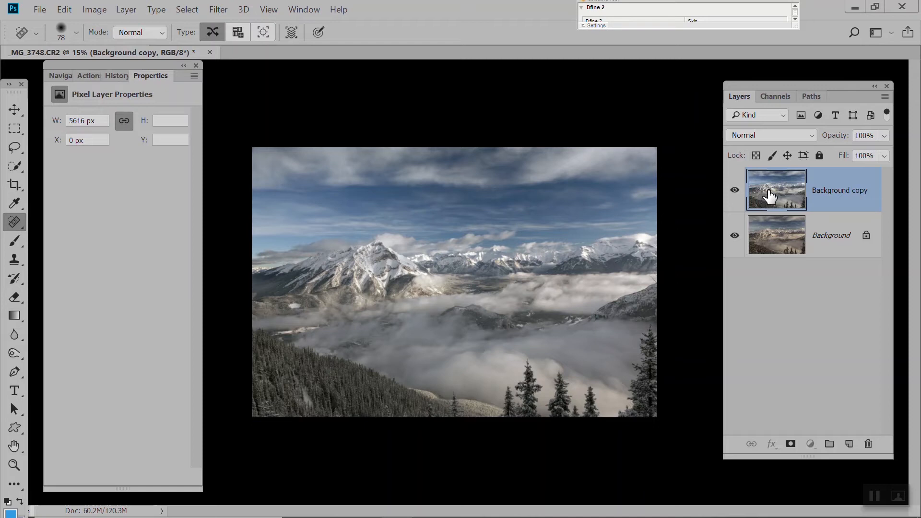
left_click(868, 443)
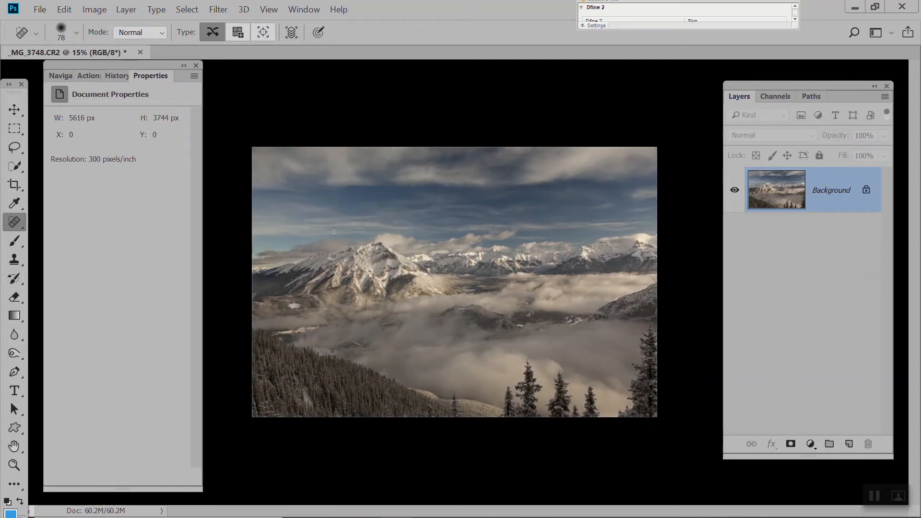
Turn on the gamut warning for the image
left_click(269, 10)
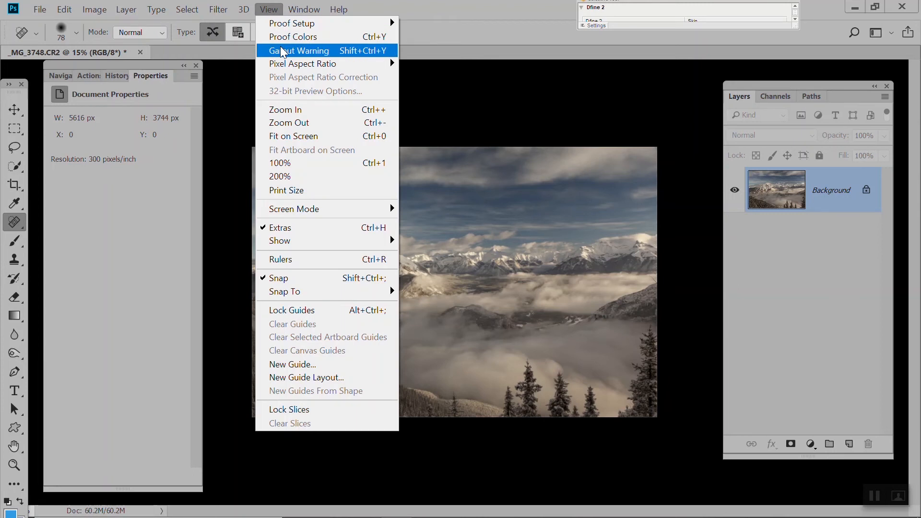
left_click(440, 92)
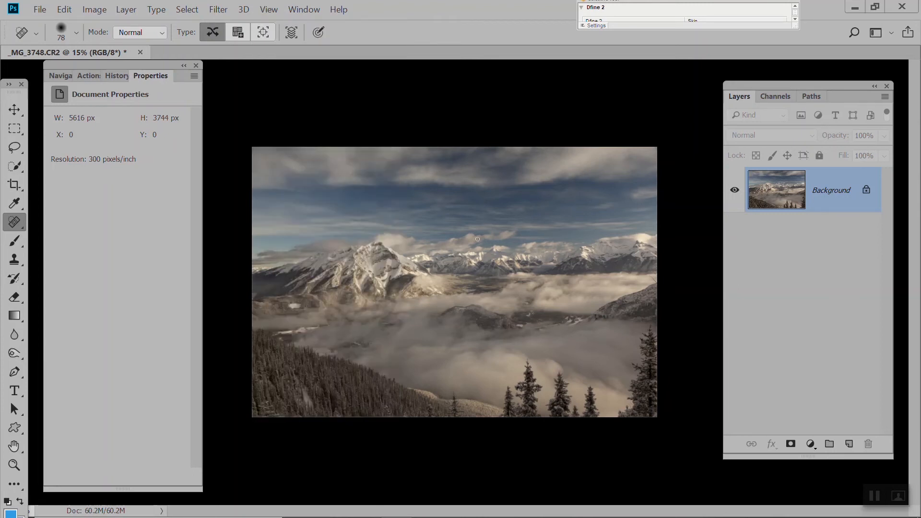
Add a Hue/Saturation adjustment layer, sampling the blue sky to target the Cyans and setting their saturation to +24
left_click(809, 443)
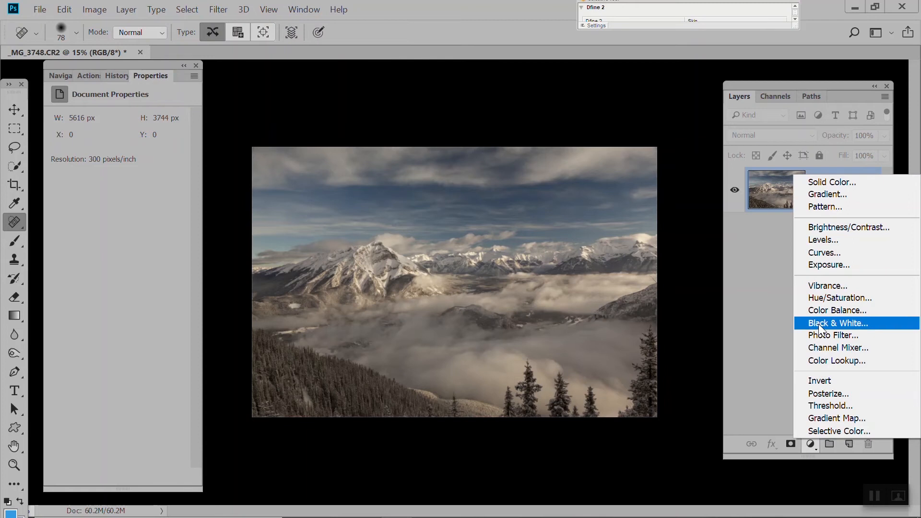
left_click(821, 301)
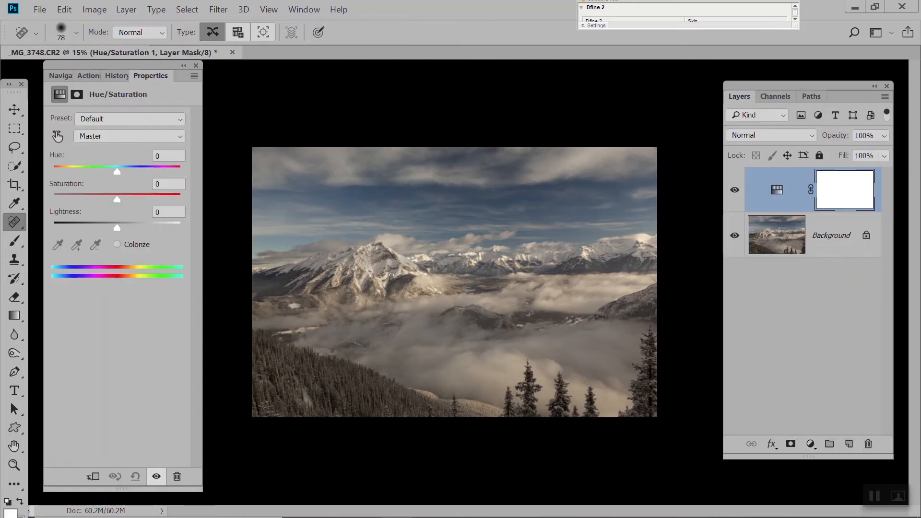
left_click(57, 137)
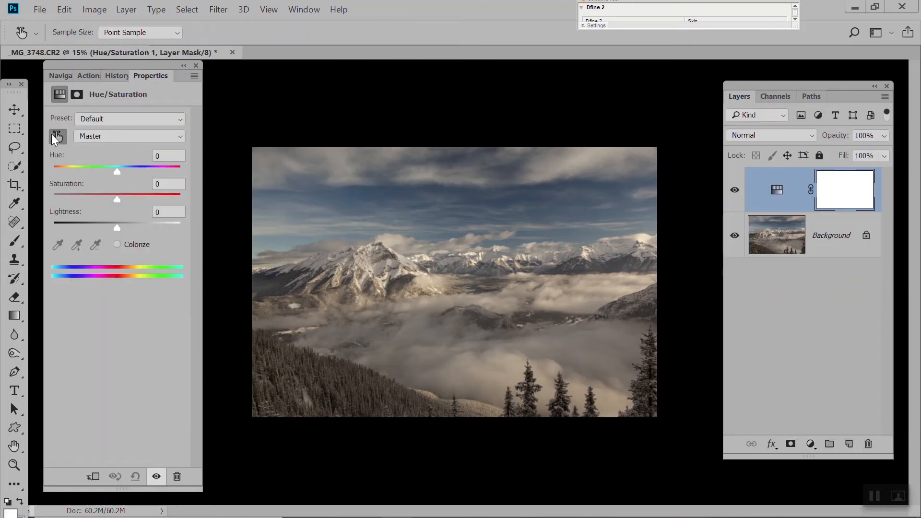
left_click(468, 200)
left_click_drag(117, 200, 166, 201)
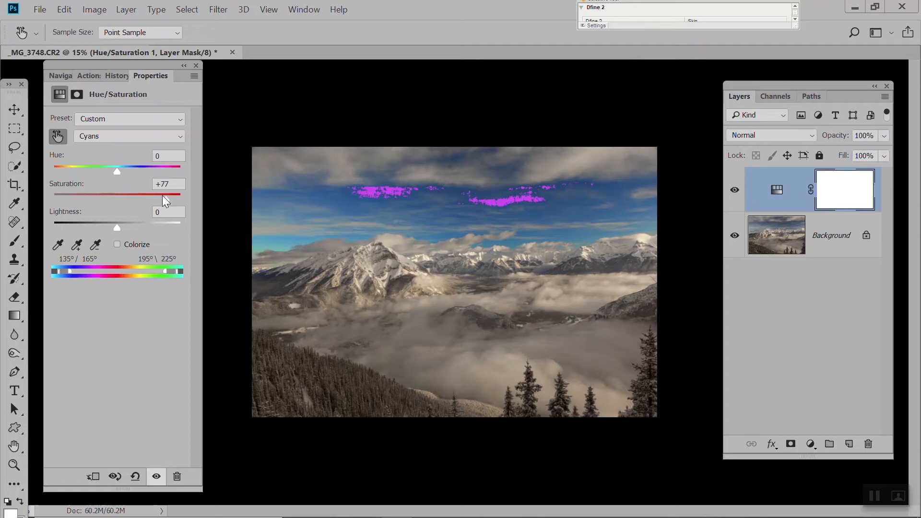
left_click_drag(162, 195, 149, 196)
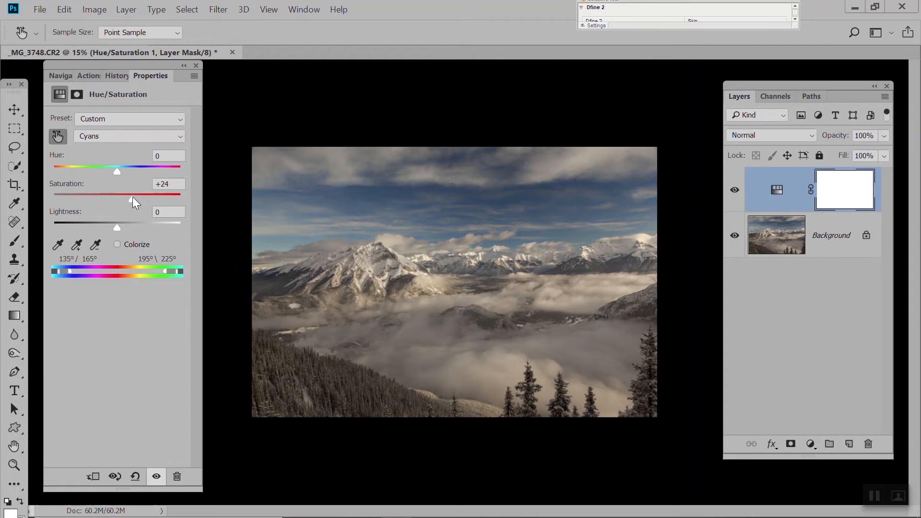
Return to the Spot Healing Brush and delete the Hue/Saturation adjustment layer
key("j")
left_click(776, 189)
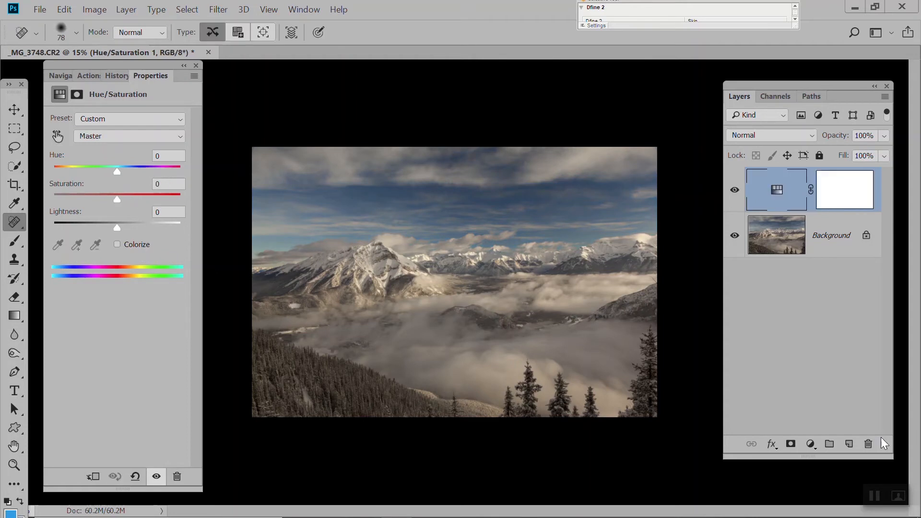
left_click(867, 444)
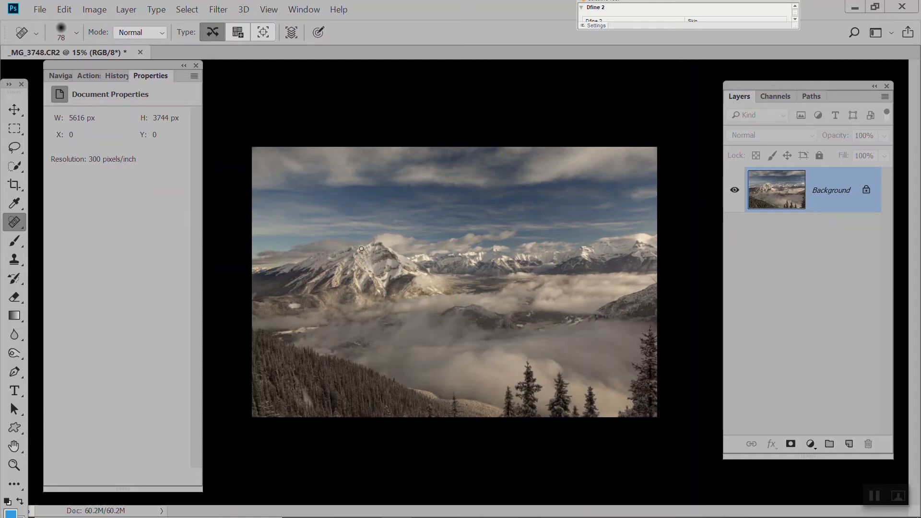
Examine the cloud edges and blue sky above the distant snowy peaks up close for image quality
scroll(361, 248, "up", 5)
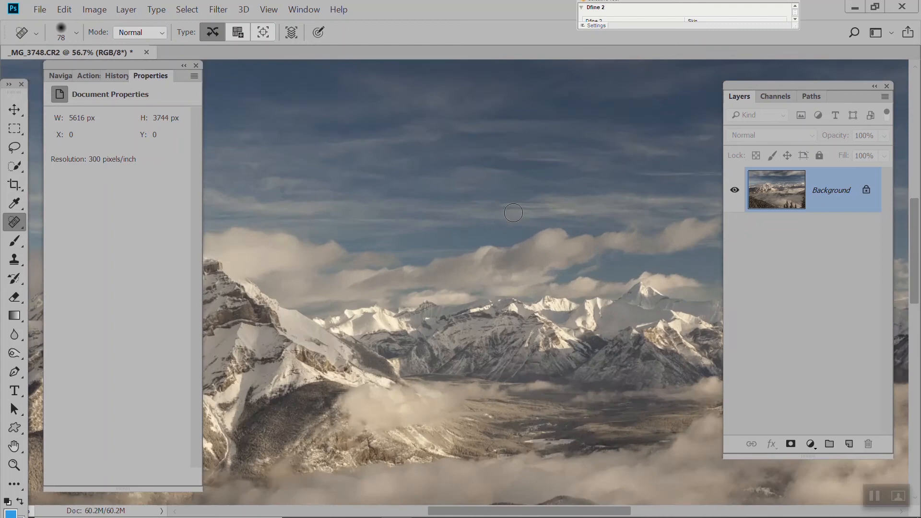
scroll(513, 212, "up", 3)
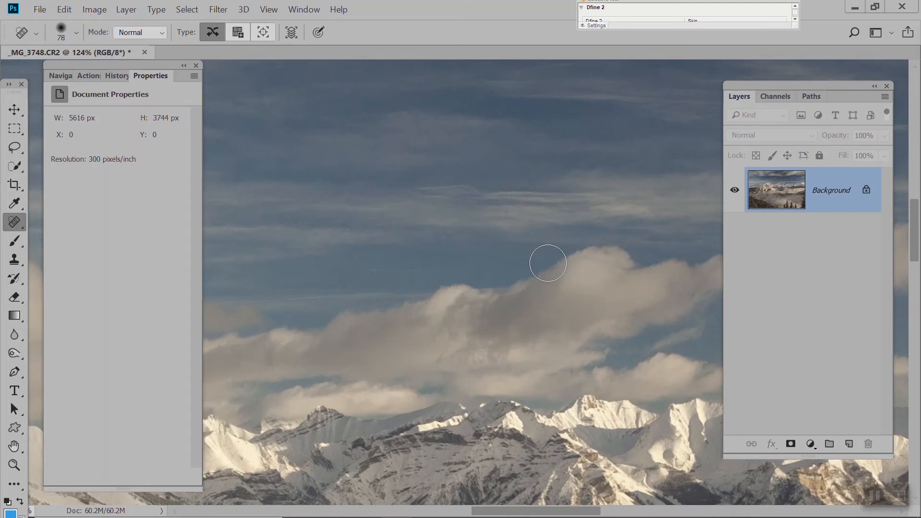
scroll(547, 263, "up", 5)
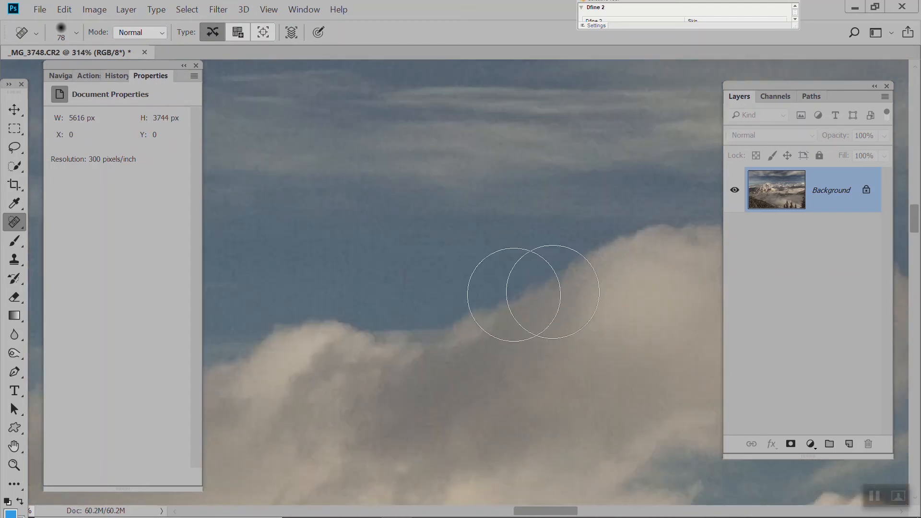
scroll(524, 325, "down", 3)
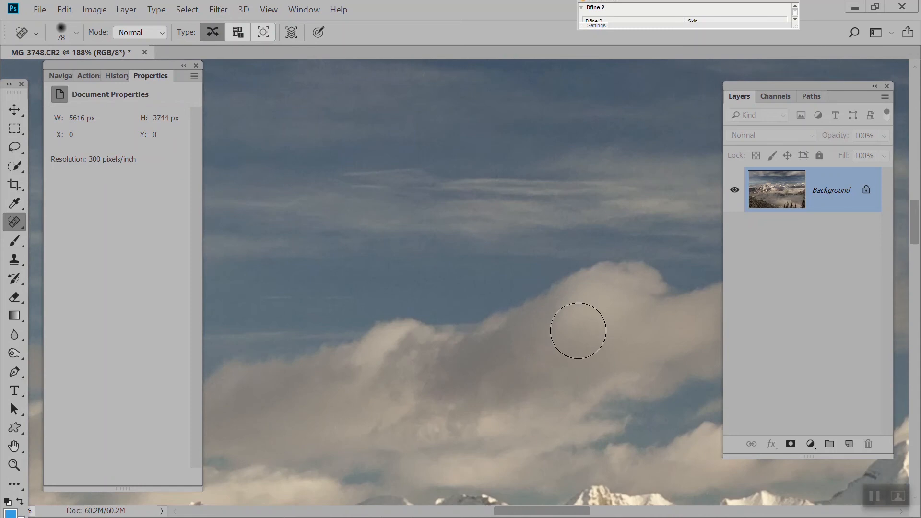
Try the Reduce Noise filter on the Background layer
scroll(578, 330, "down", 1)
scroll(577, 330, "up", 4)
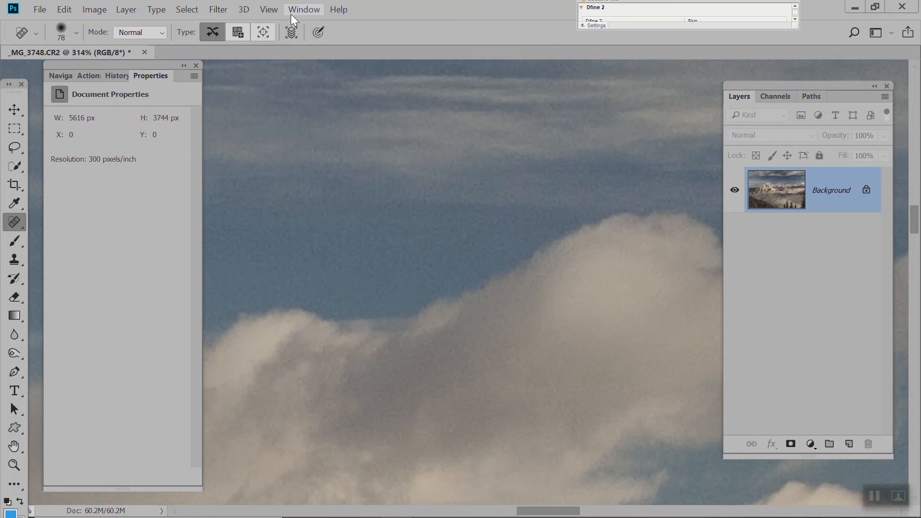
scroll(448, 229, "down", 5)
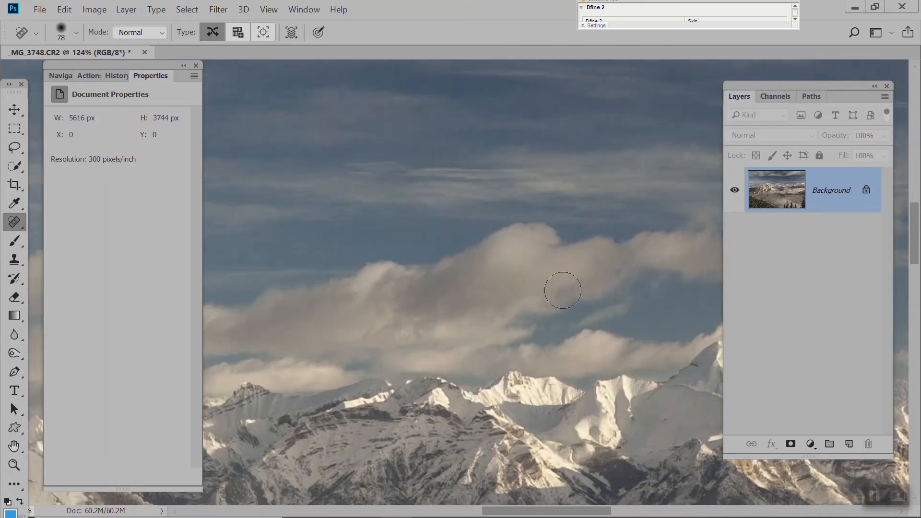
left_click(213, 10)
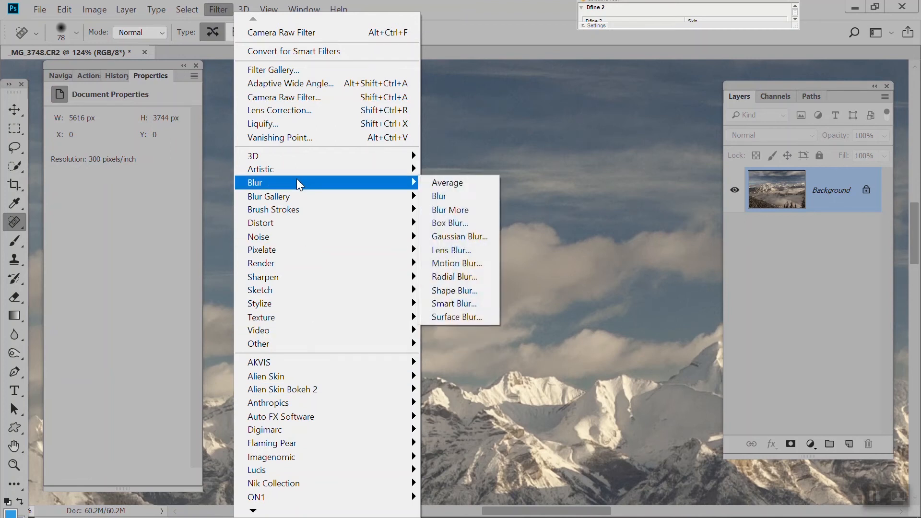
mouse_move(297, 236)
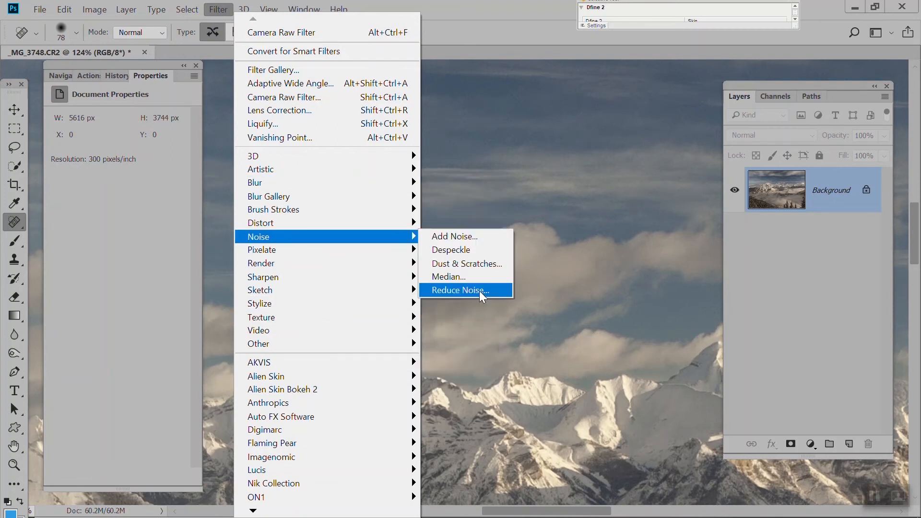
left_click(479, 291)
key("Escape")
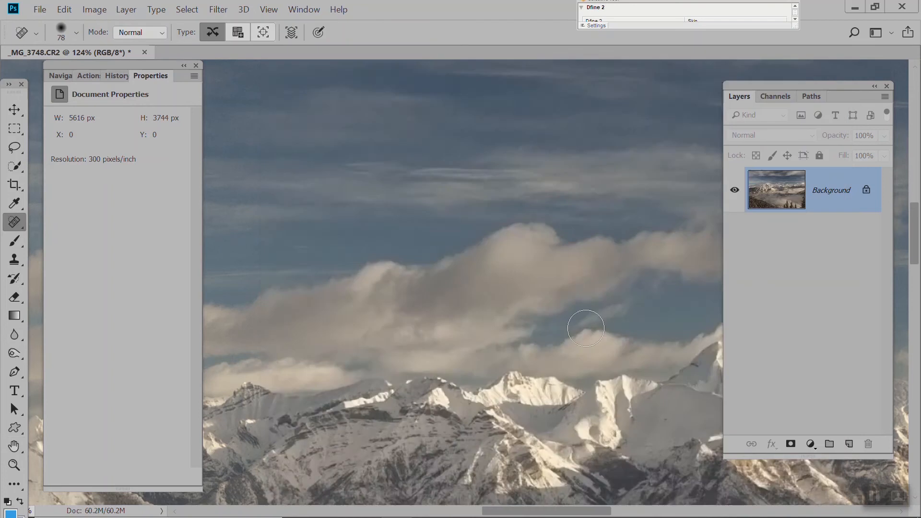
Examine the cloud edges, snowy peaks and open sky up close for noise
scroll(486, 253, "up", 2)
scroll(499, 242, "up", 3)
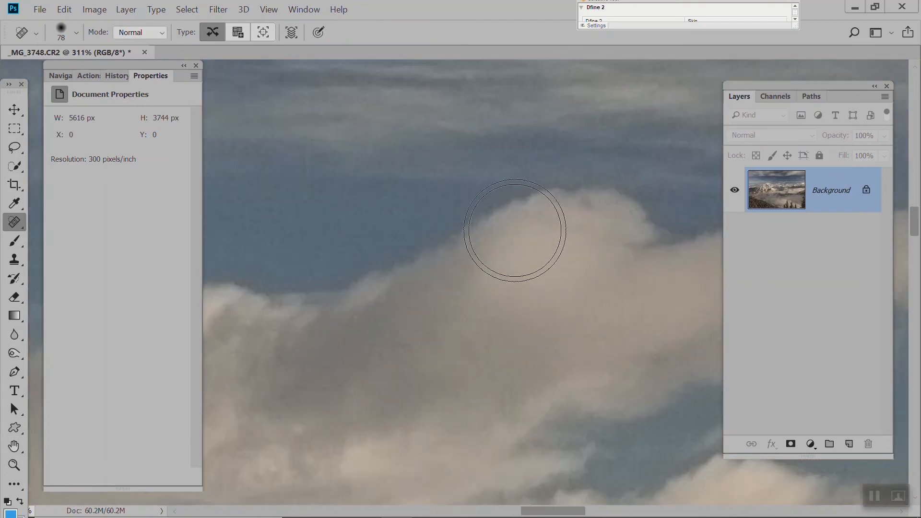
scroll(517, 231, "down", 5)
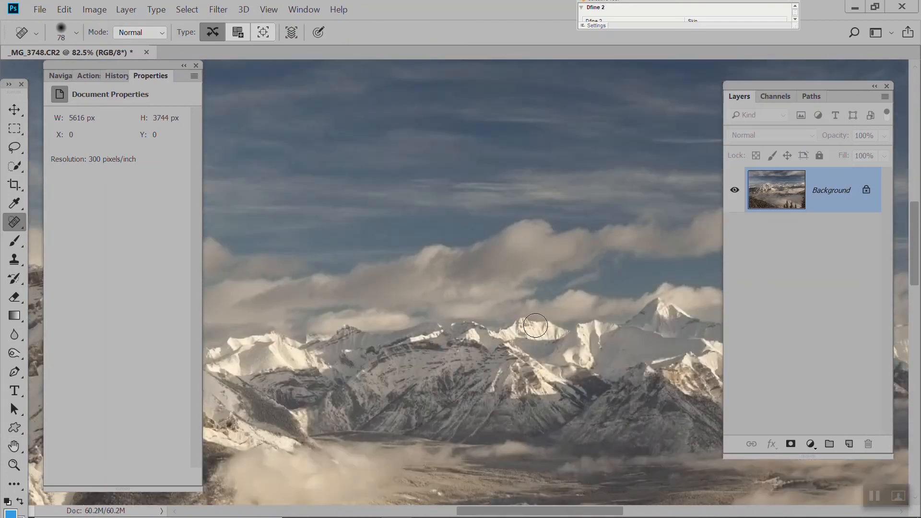
scroll(536, 326, "up", 5)
scroll(537, 331, "up", 1)
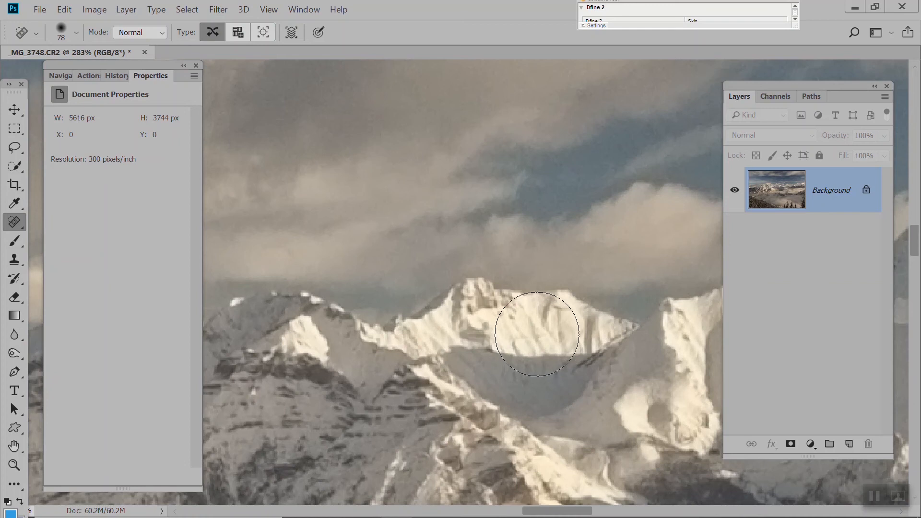
scroll(533, 326, "down", 5)
scroll(532, 322, "down", 4)
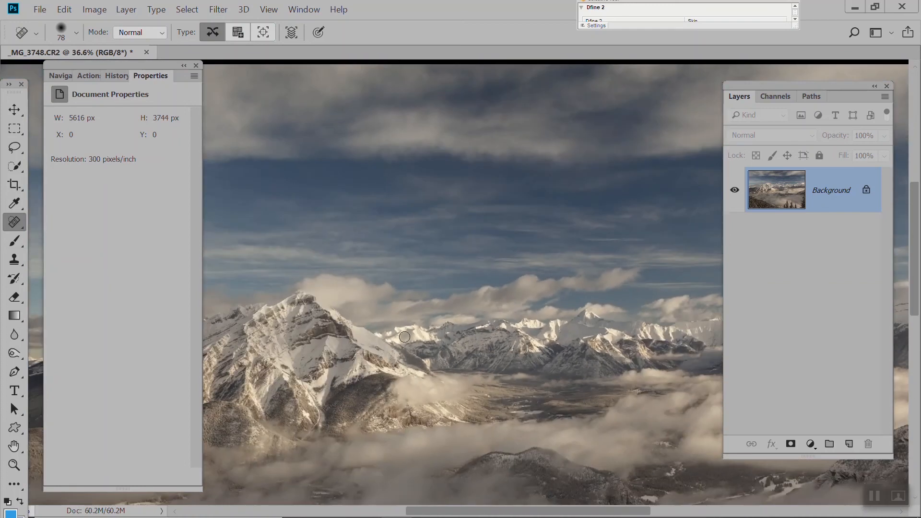
scroll(398, 279, "up", 6)
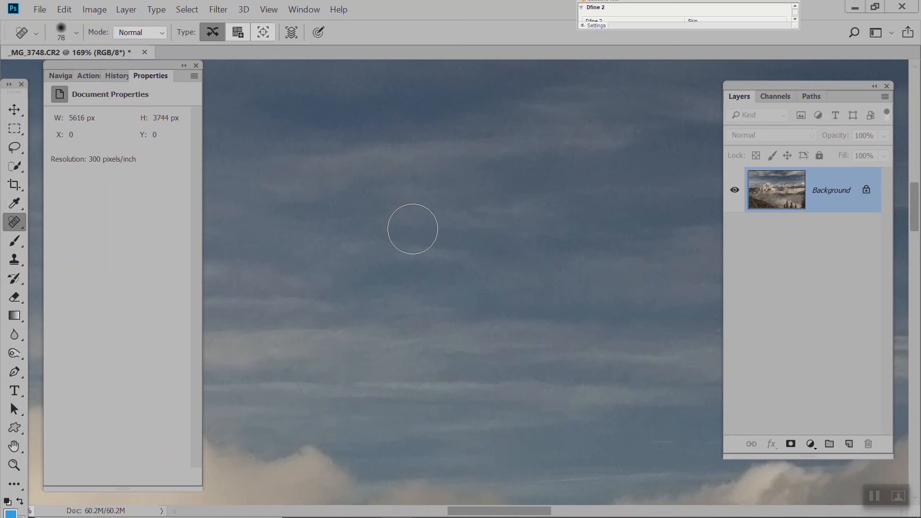
scroll(412, 229, "down", 5)
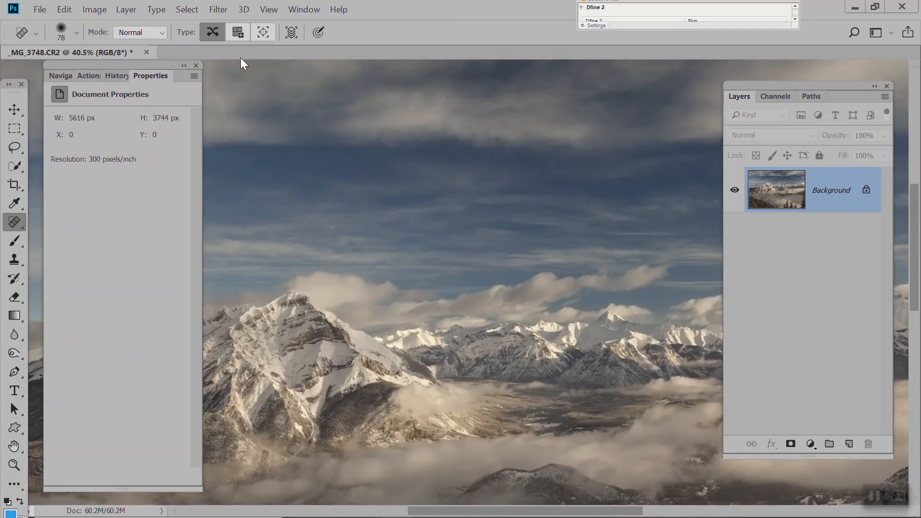
Duplicate the Background layer under its default name
left_click(68, 7)
left_click(99, 28)
left_click(128, 12)
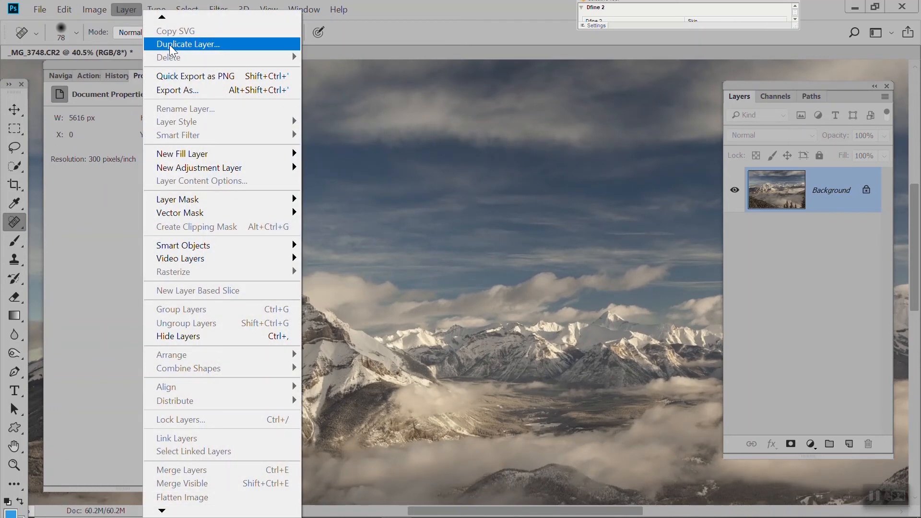
left_click(169, 44)
left_click(413, 75)
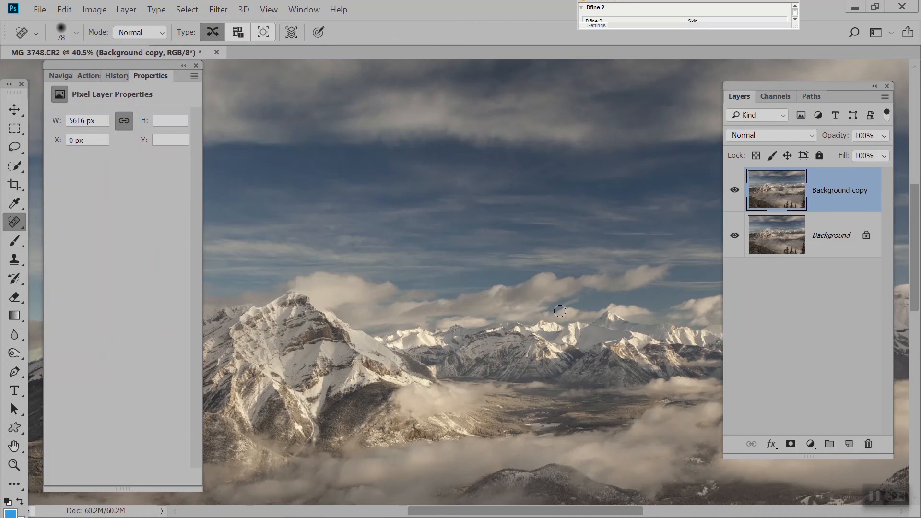
Try the Topaz DeNoise 6 preset EOS 5D Mark II - ISO 800 on the duplicated layer, and delete that layer
scroll(427, 339, "up", 2)
scroll(427, 339, "up", 5)
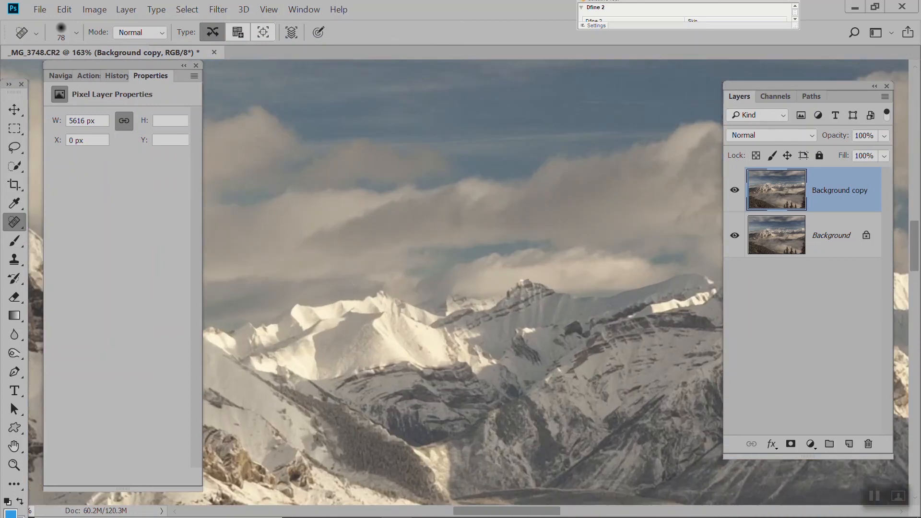
left_click(224, 11)
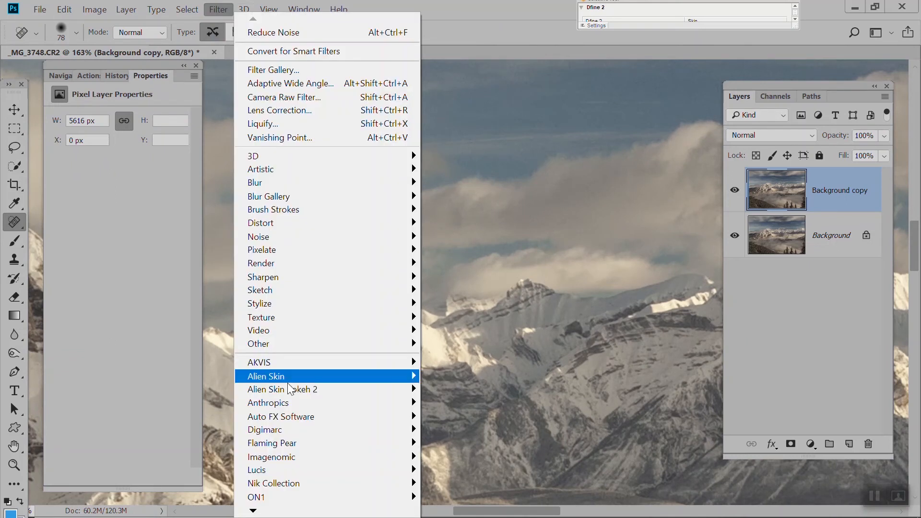
mouse_move(247, 457)
mouse_move(335, 432)
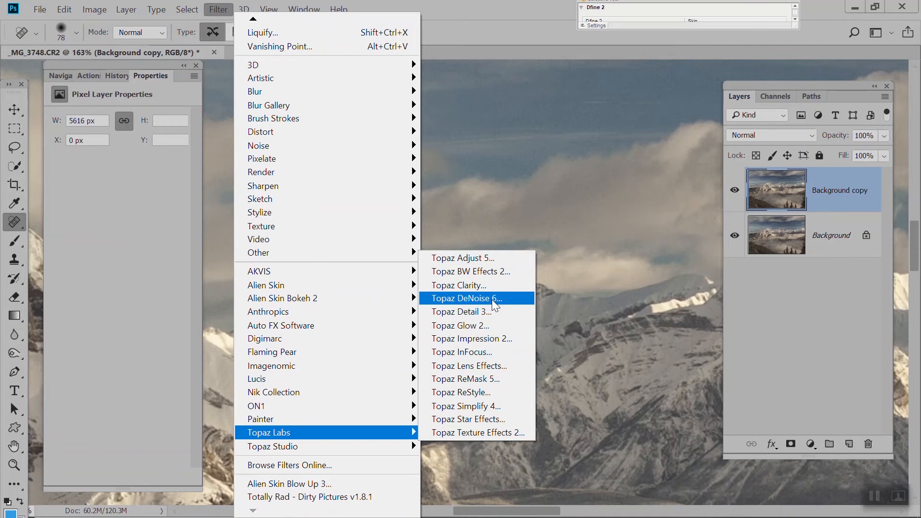
left_click(492, 300)
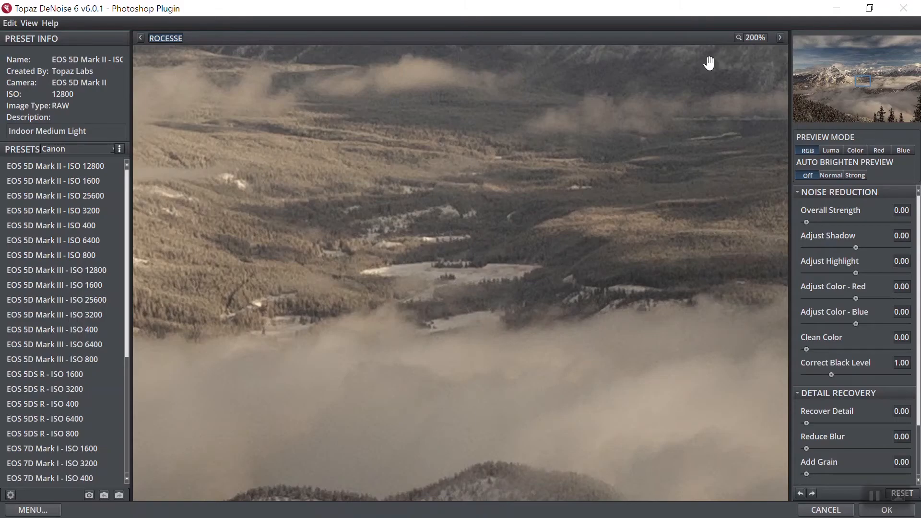
left_click_drag(405, 164, 436, 214)
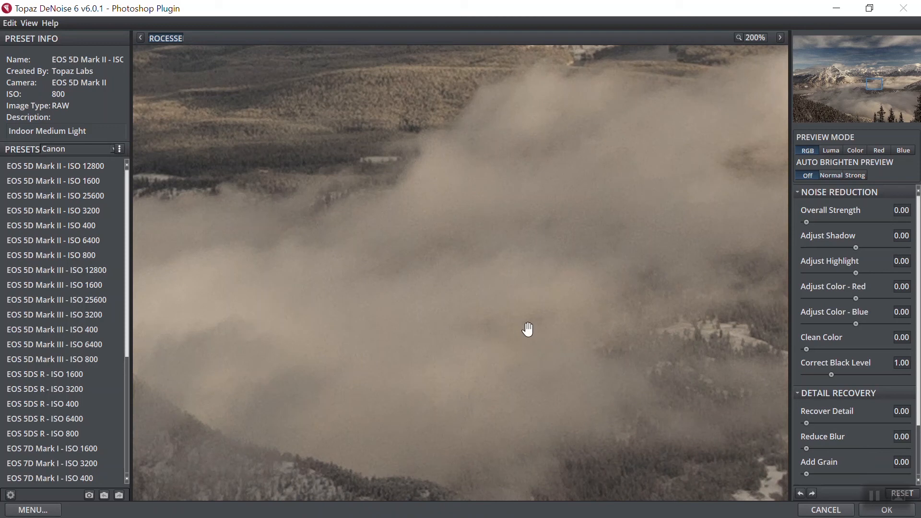
left_click(71, 259)
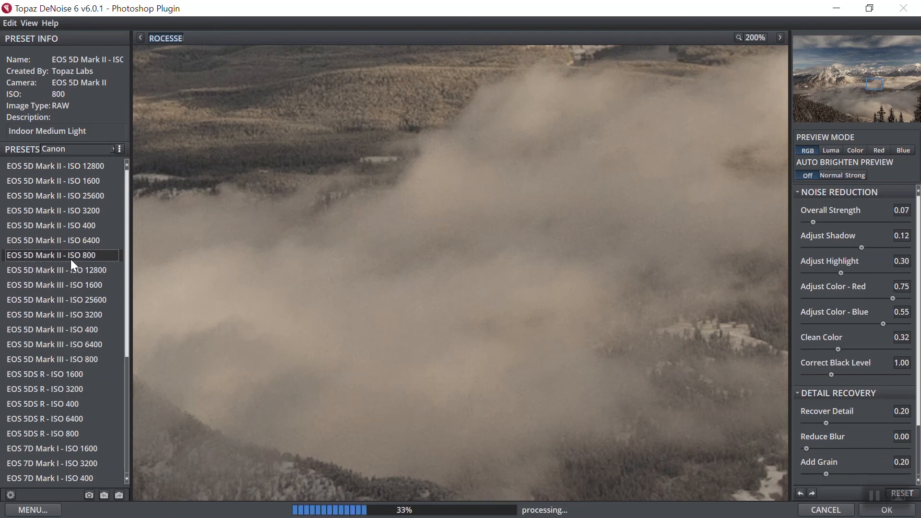
left_click(71, 260)
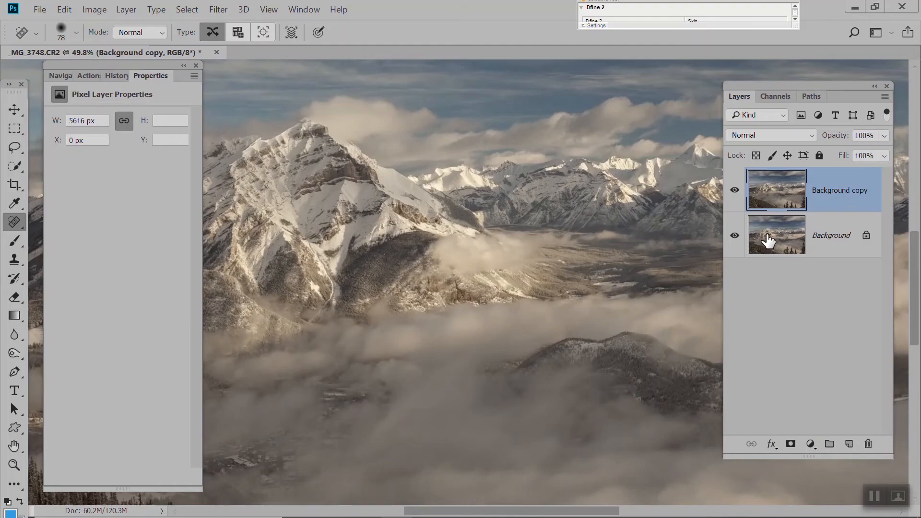
left_click(870, 446)
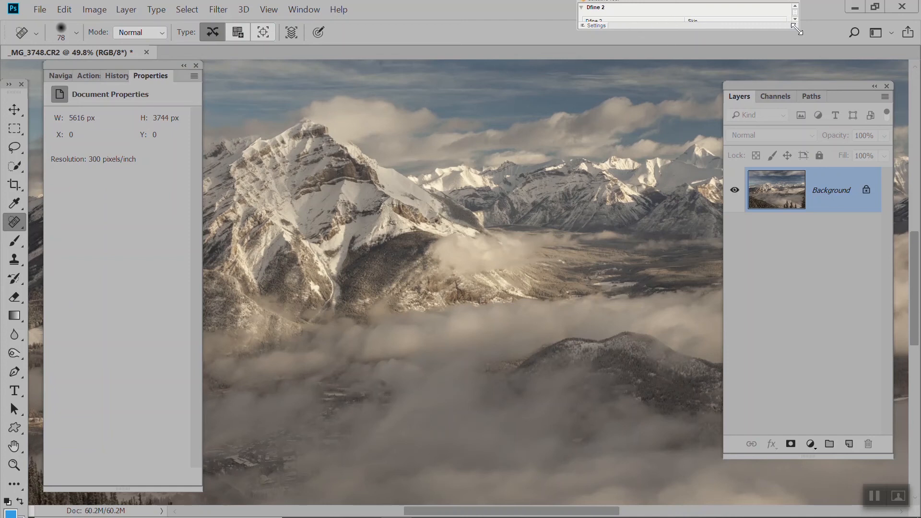
Enlarge the Nik filter window and apply Dfine 2 noise reduction to the photo with the automatic profile
left_click_drag(798, 27, 814, 53)
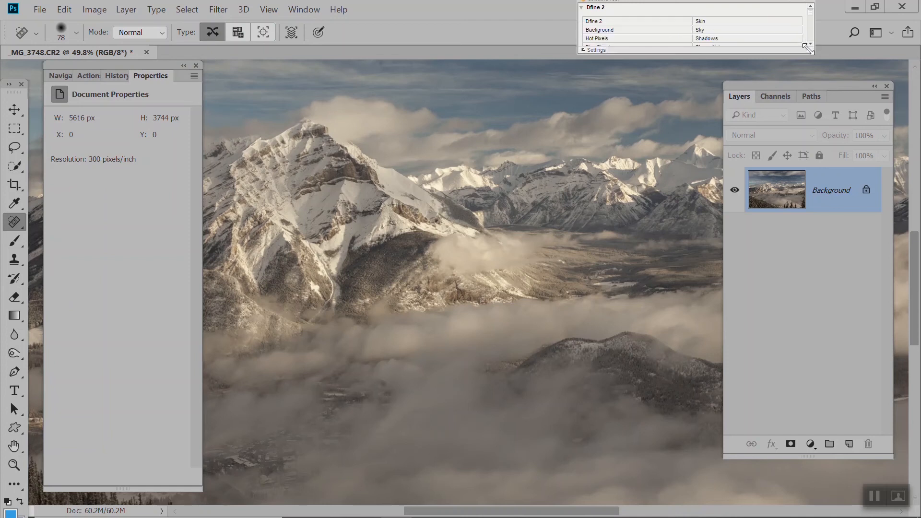
left_click(597, 24)
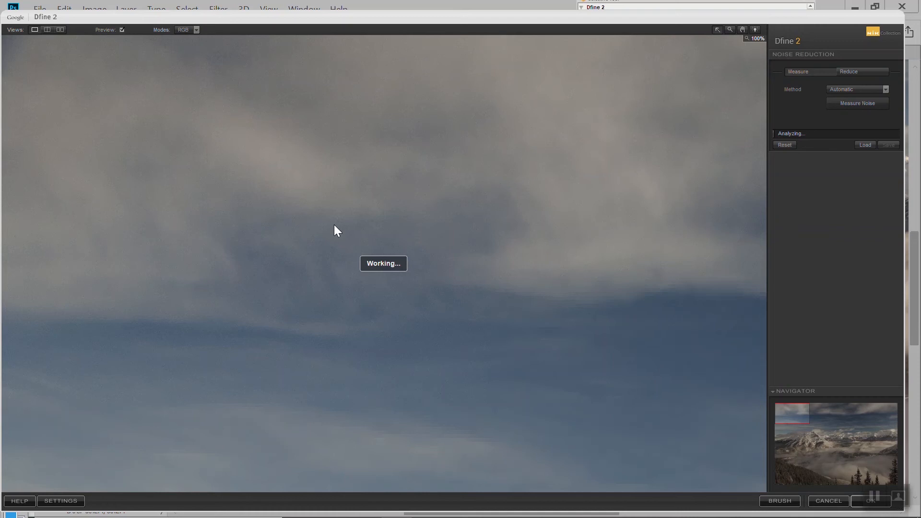
left_click_drag(798, 413, 870, 470)
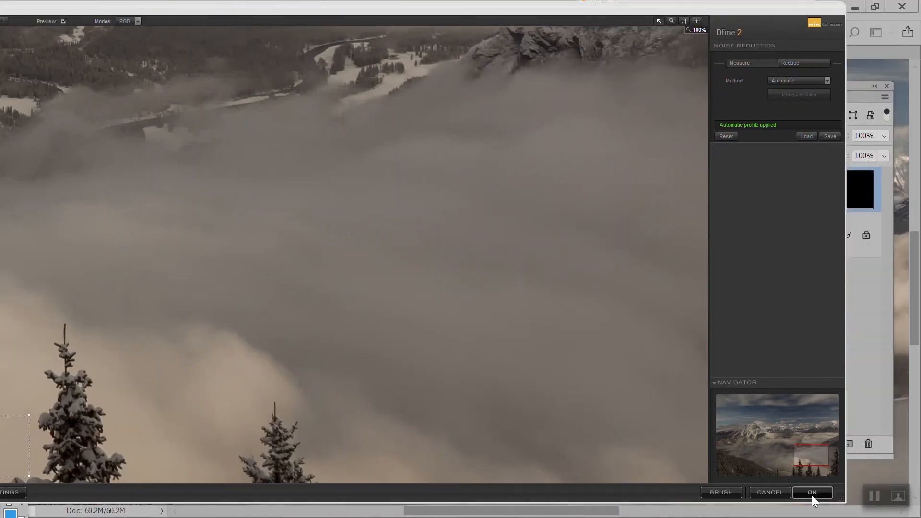
left_click(871, 501)
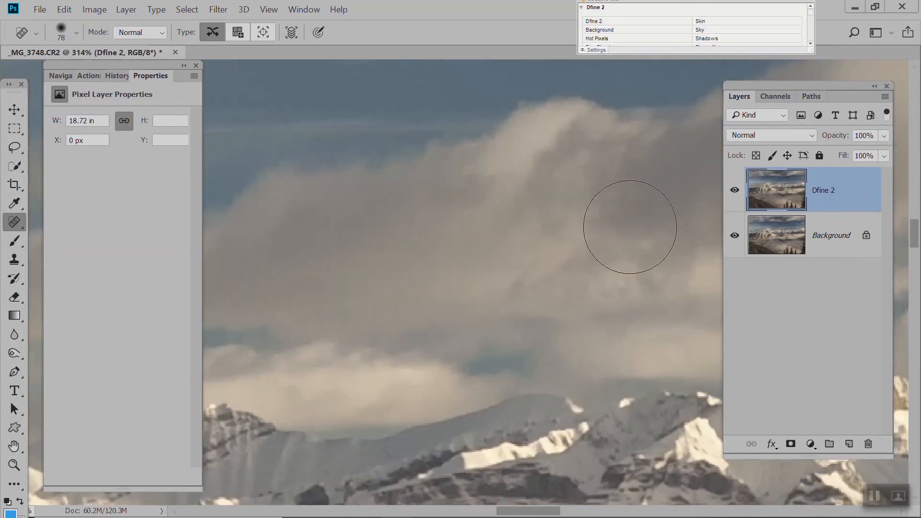
Compare the clouds and the overall photo with the Dfine 2 layer hidden and shown
left_click(734, 192)
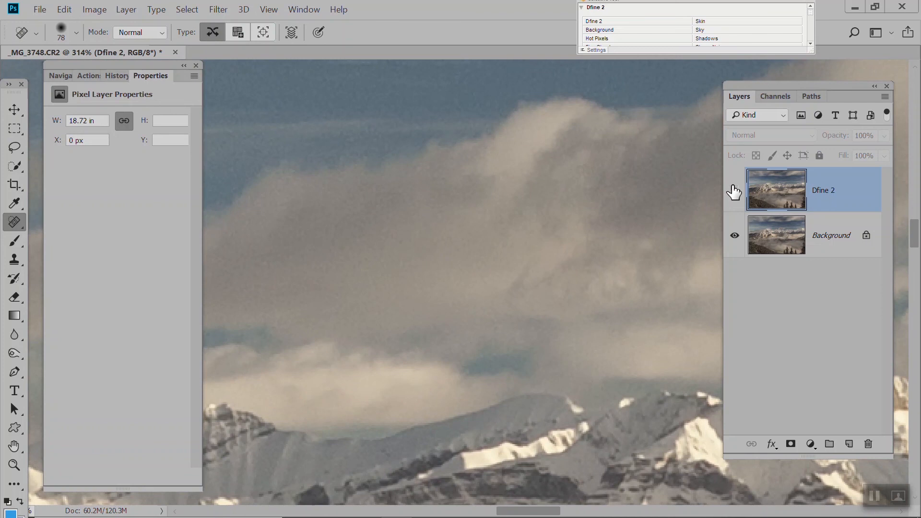
left_click(734, 191)
scroll(591, 211, "up", 2)
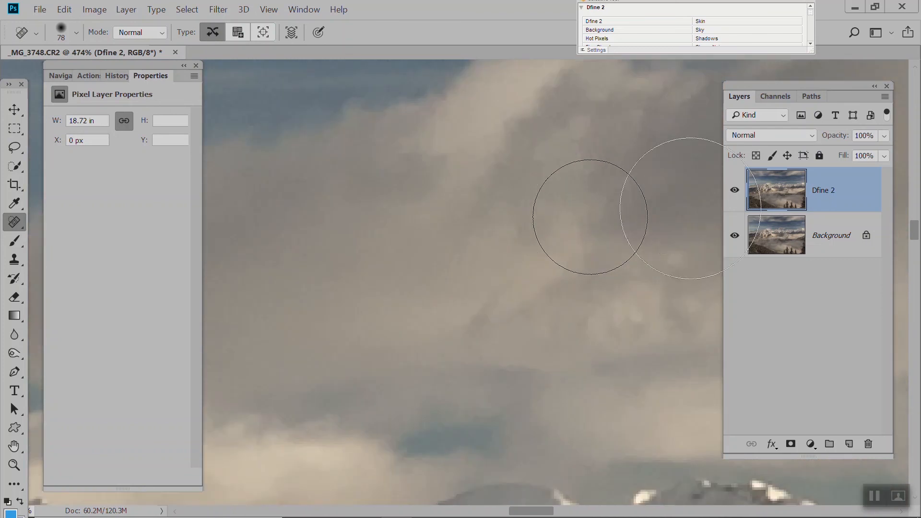
left_click(733, 191)
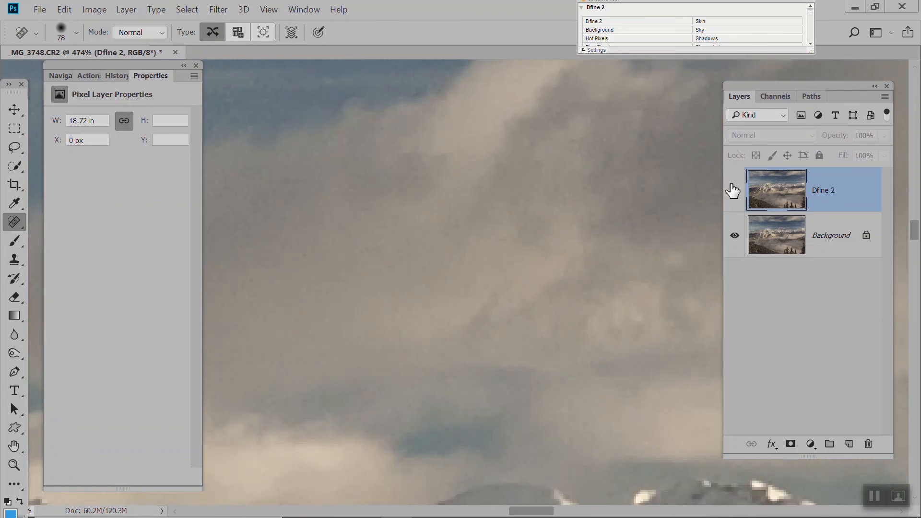
left_click(733, 190)
scroll(571, 240, "down", 12)
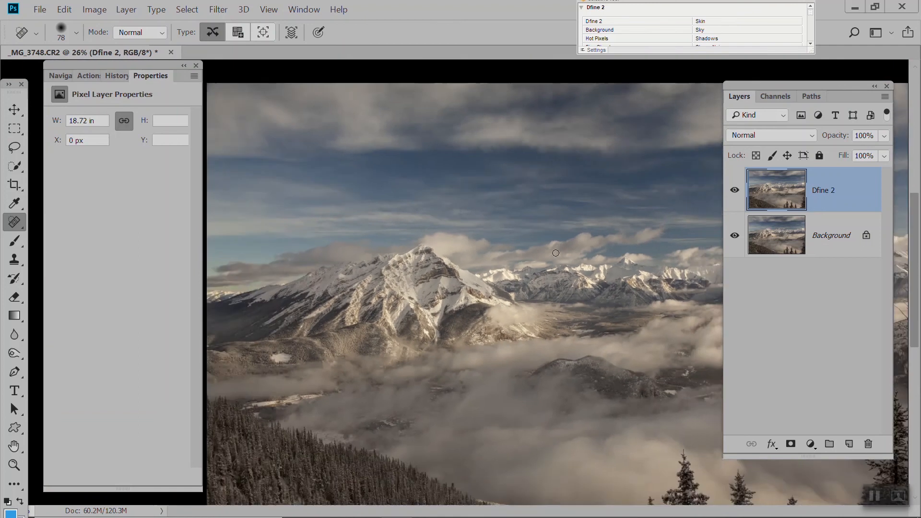
scroll(590, 293, "down", 3)
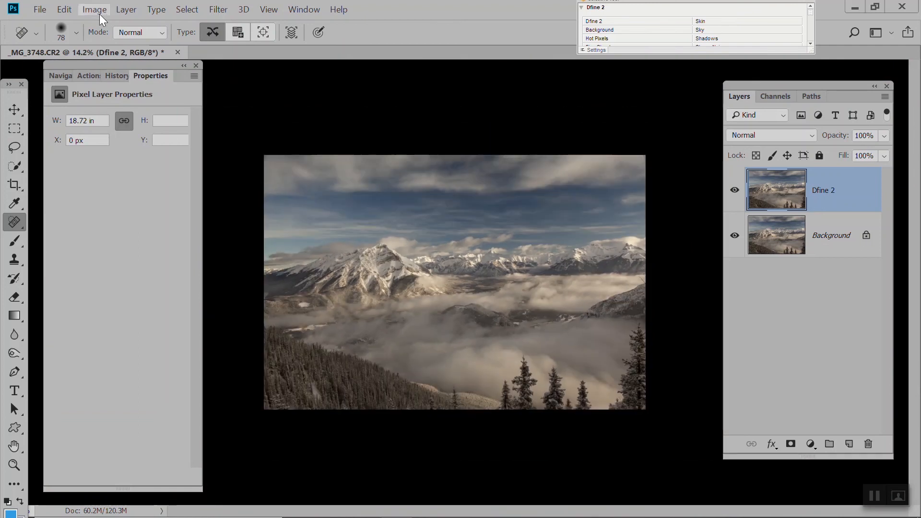
Check the photo's pixel dimensions and resolution in the Image Size settings
left_click(95, 10)
key("Escape")
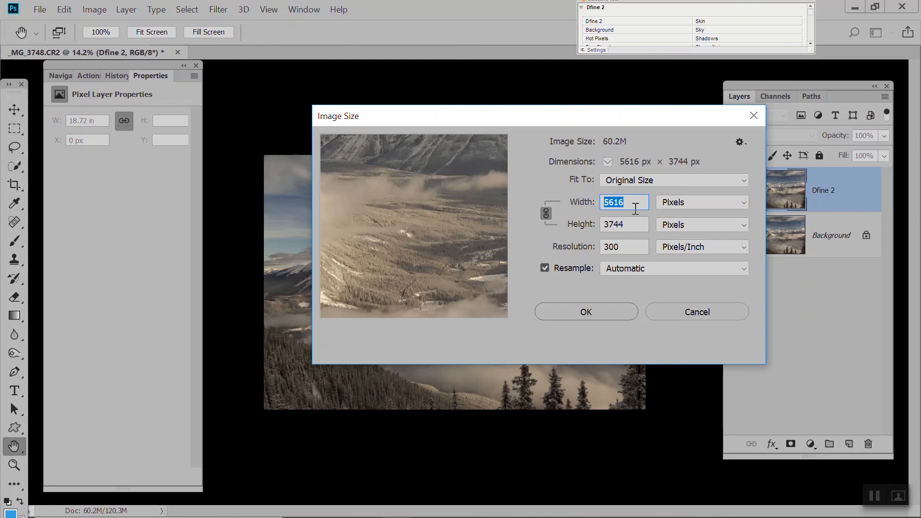
left_click(611, 312)
Flatten the Dfine 2 layer into the Background and fit the photo to the screen
left_click(128, 8)
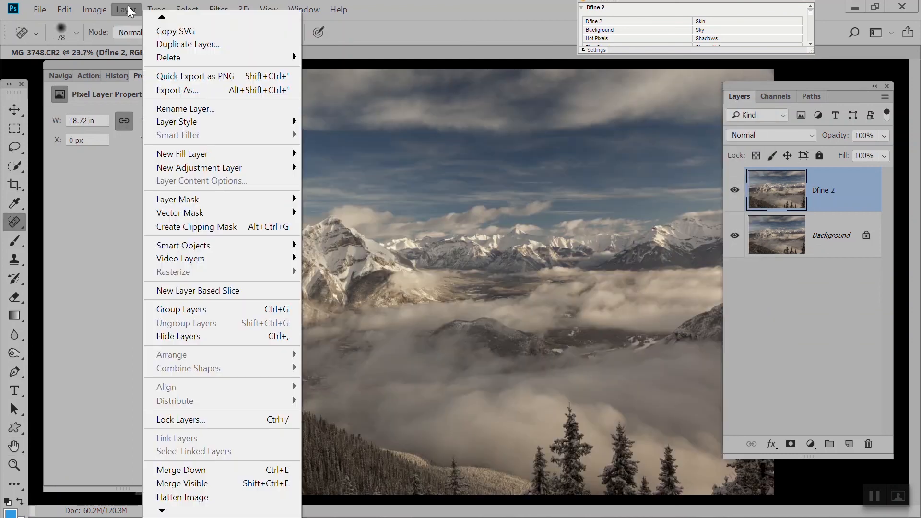
left_click(194, 497)
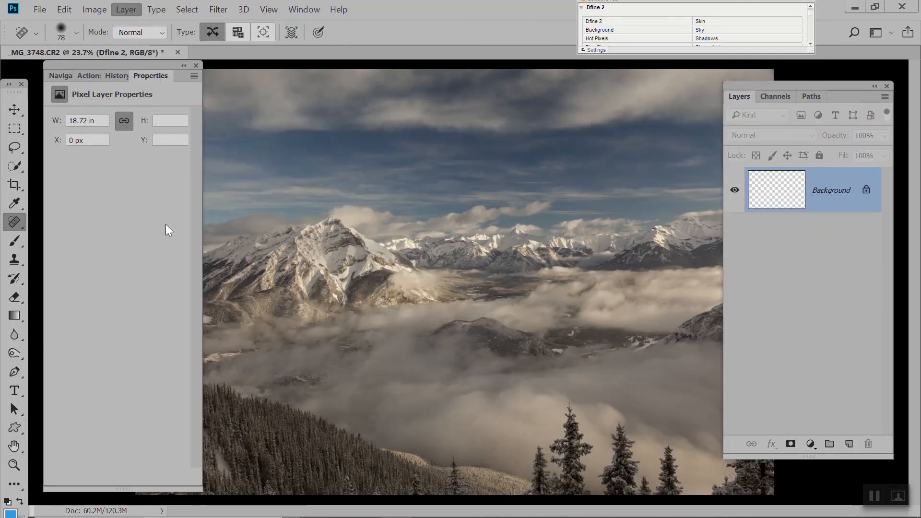
scroll(468, 240, "down", 2)
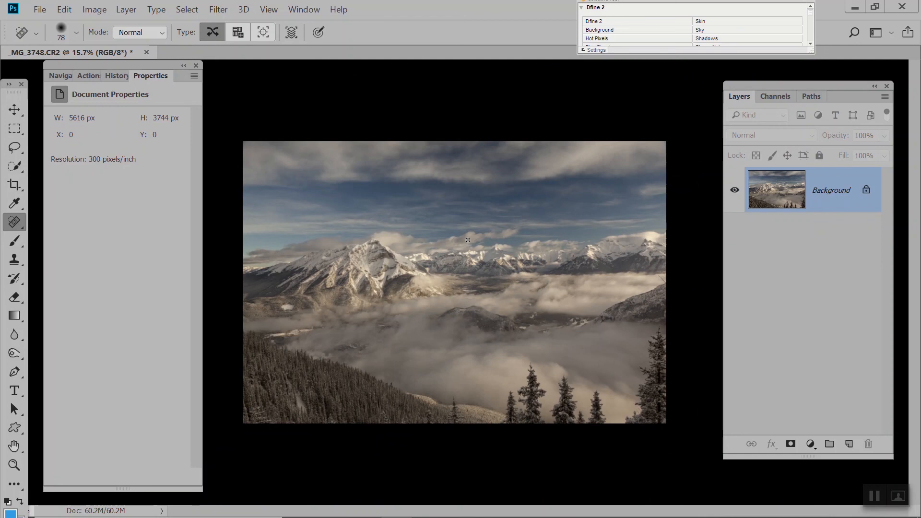
key("ctrl+0")
Save the flattened photo as the JPEG _MG_3748 in Downloads at quality 12 (Maximum) in Baseline ("Standard") format, and return to the Spot Healing Brush
left_click(40, 9)
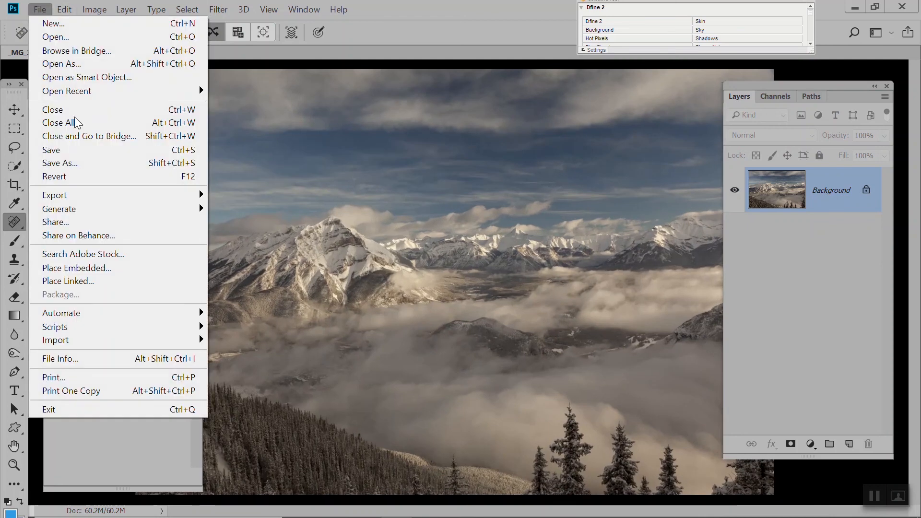
left_click(82, 162)
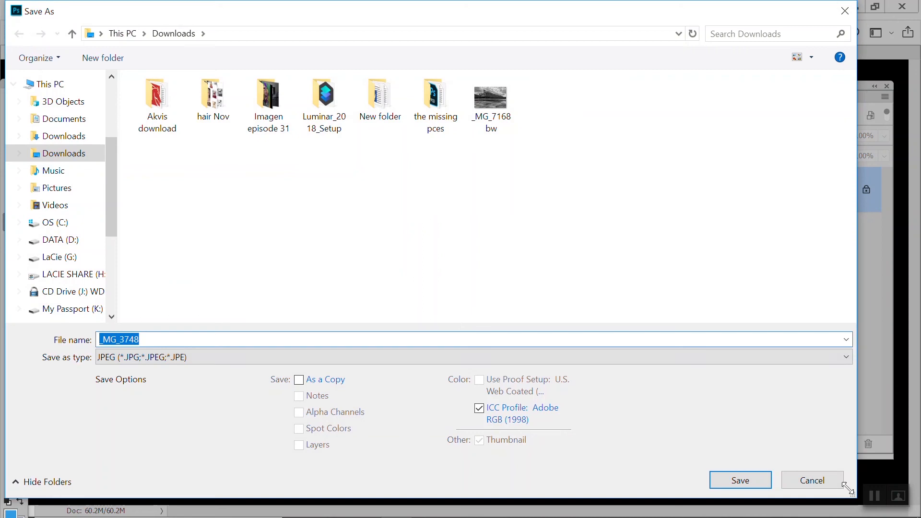
left_click(755, 481)
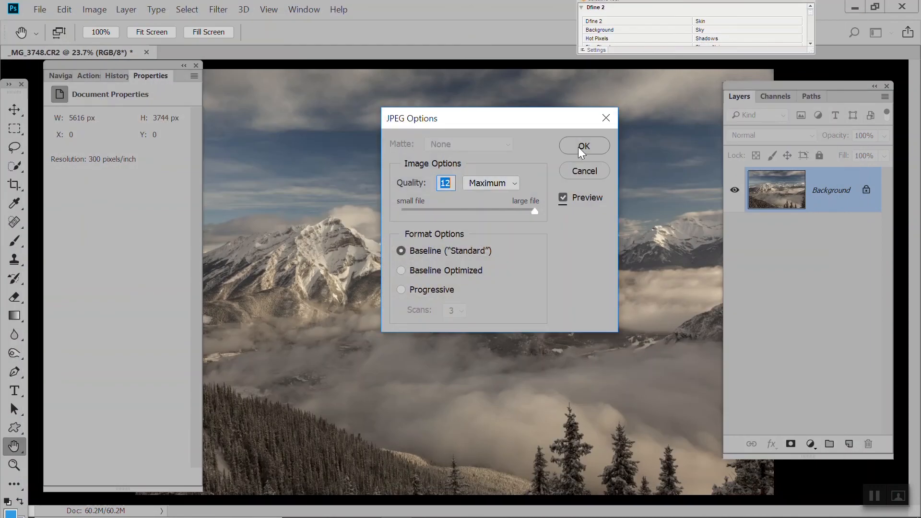
left_click(578, 147)
key("j")
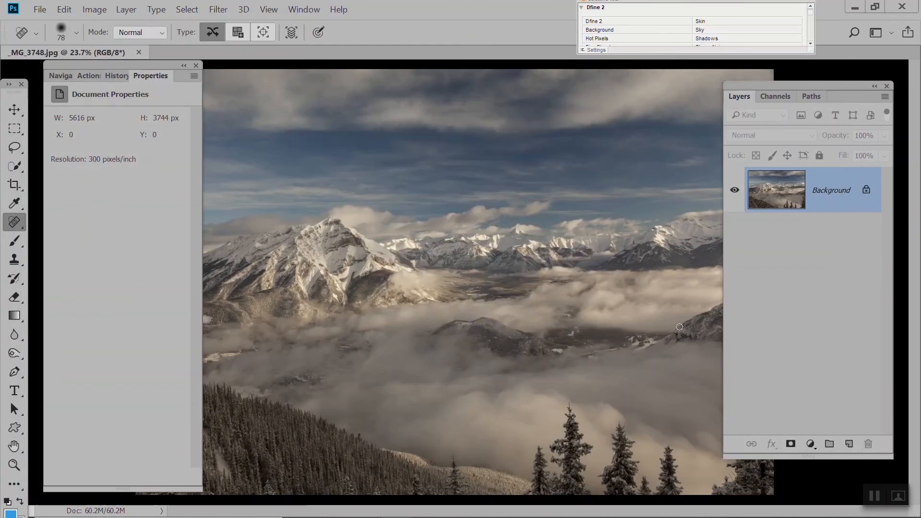